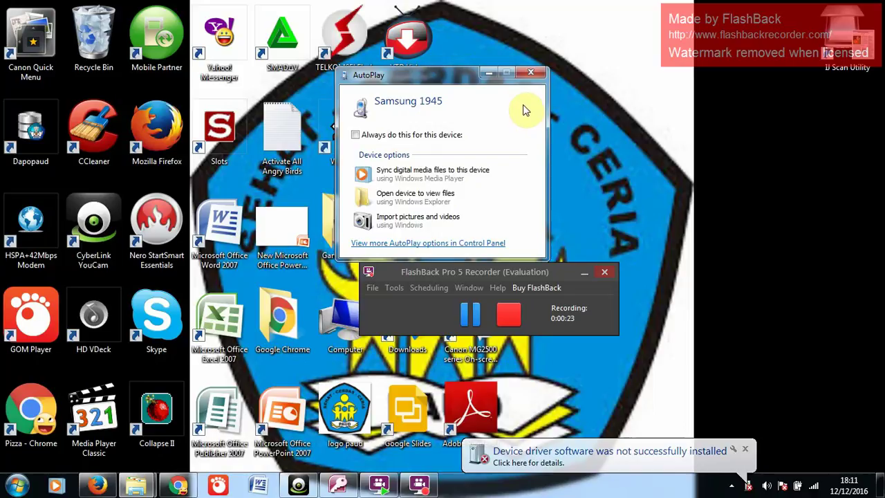
- Switch to Microsoft Access and create a blank database named with 11psy, the student's first name and ujian, joined by underscores
{"action": "left_click", "coordinate": [528, 75]}
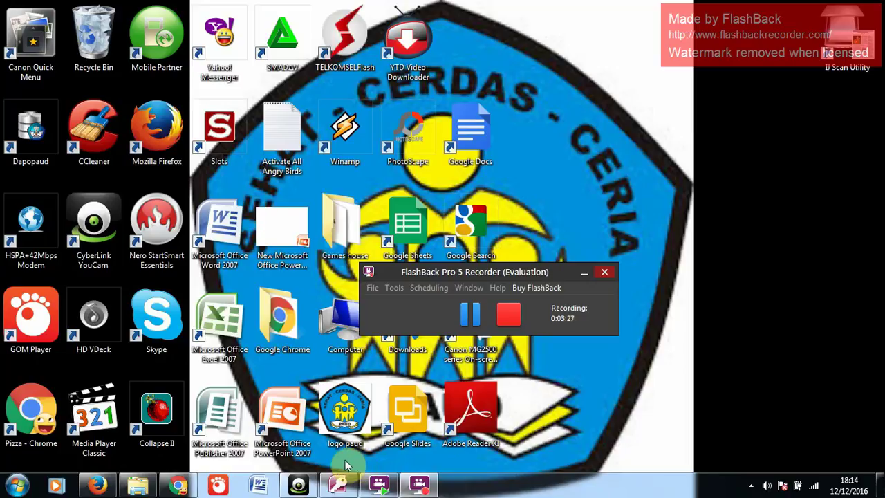
{"action": "left_click", "coordinate": [346, 482]}
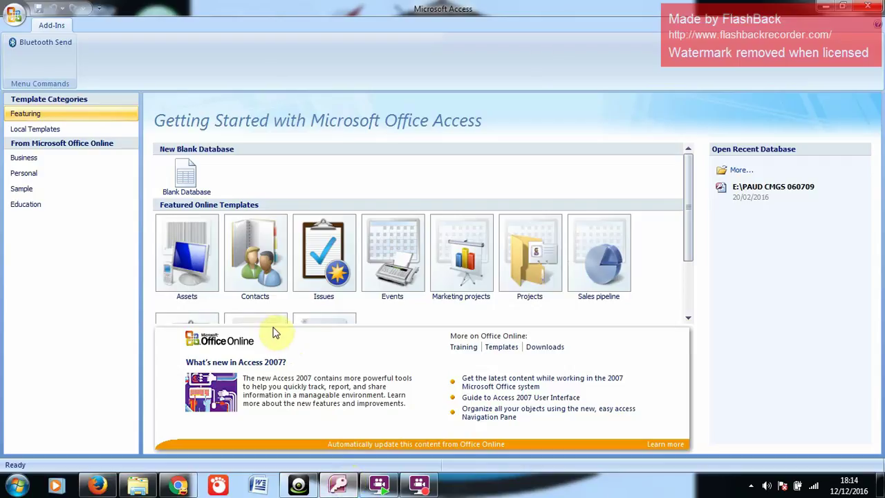
{"action": "left_click", "coordinate": [197, 184]}
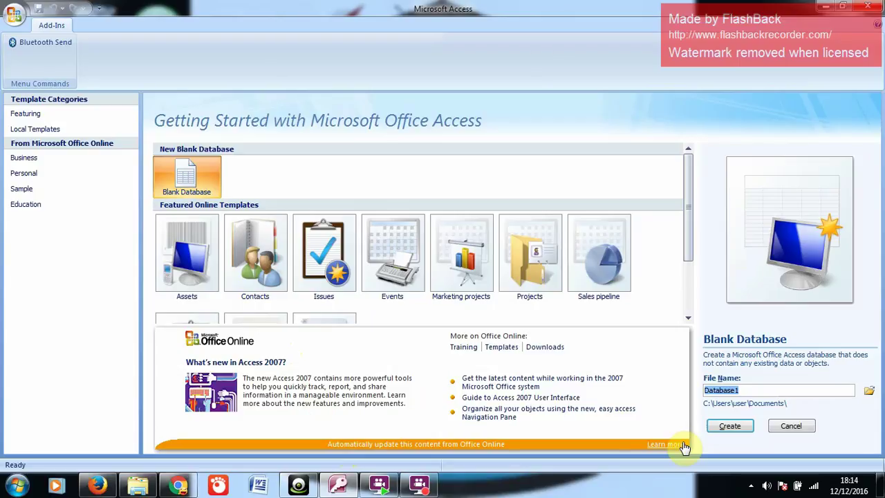
{"action": "type", "text": "11psy_mufida_ujian"}
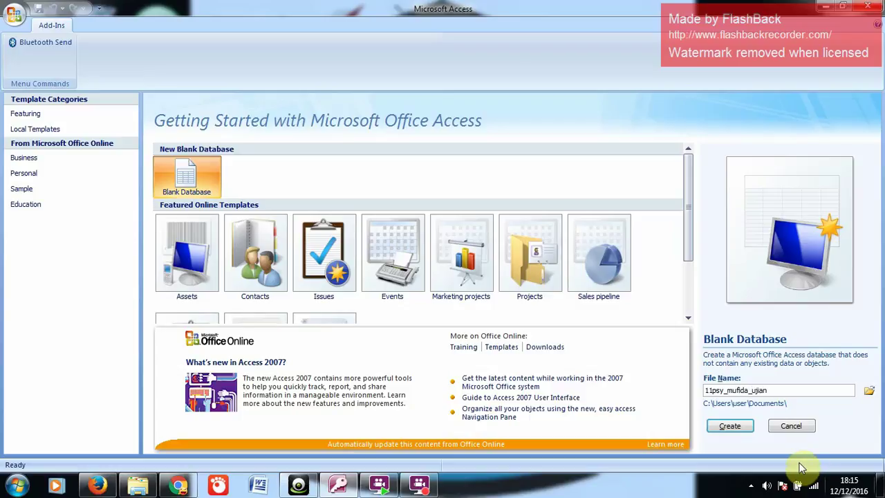
{"action": "left_click", "coordinate": [741, 428]}
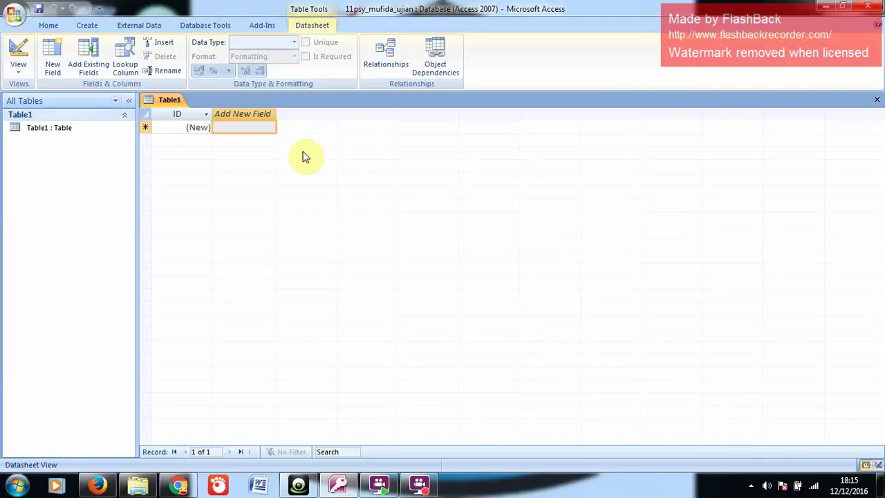
- Save the new empty table under the name ujian
{"action": "right_click", "coordinate": [173, 101]}
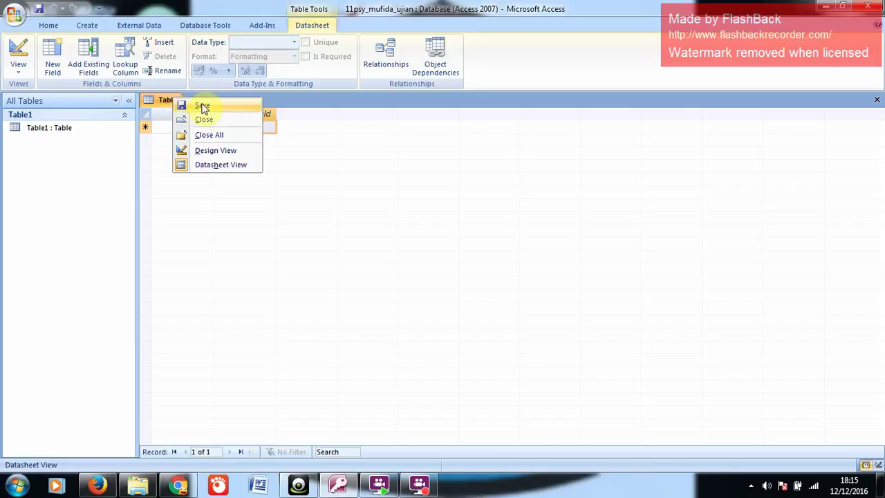
{"action": "left_click", "coordinate": [202, 105]}
{"action": "type", "text": "uj"}
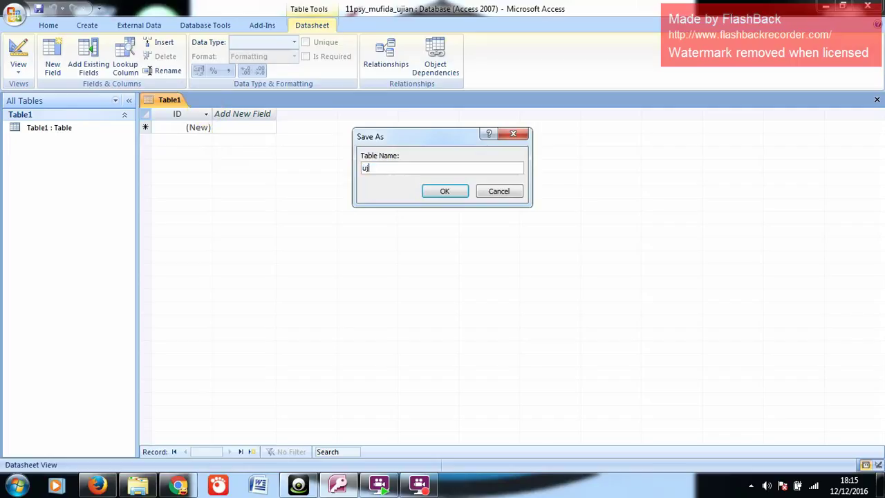
{"action": "type", "text": "ian"}
{"action": "left_click", "coordinate": [425, 191]}
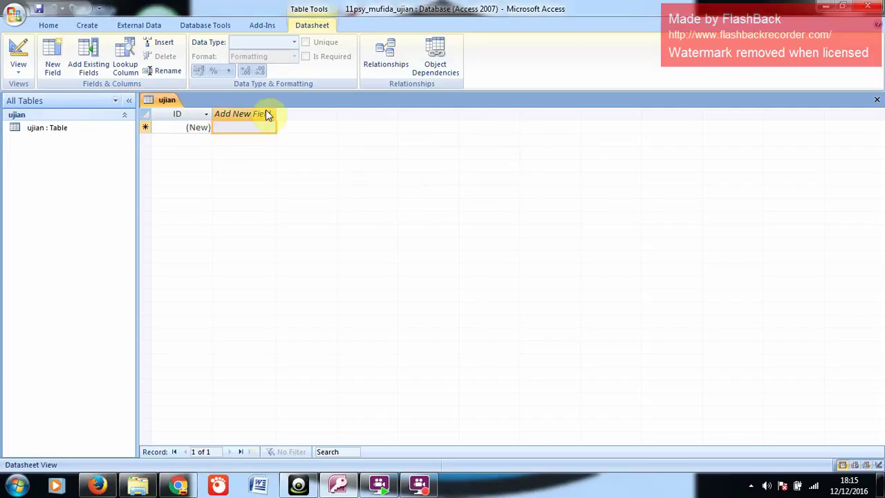
- Show the ujian table in Design View and rename its ID field to nama
{"action": "right_click", "coordinate": [164, 102]}
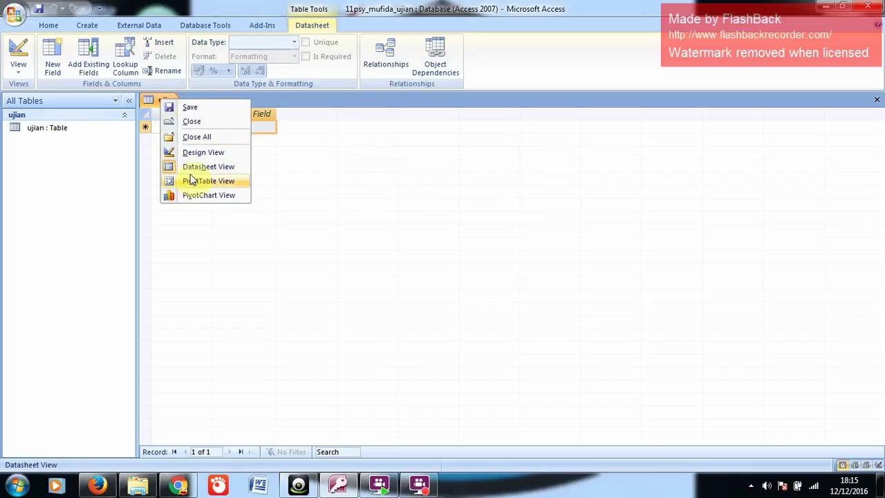
{"action": "left_click", "coordinate": [193, 152]}
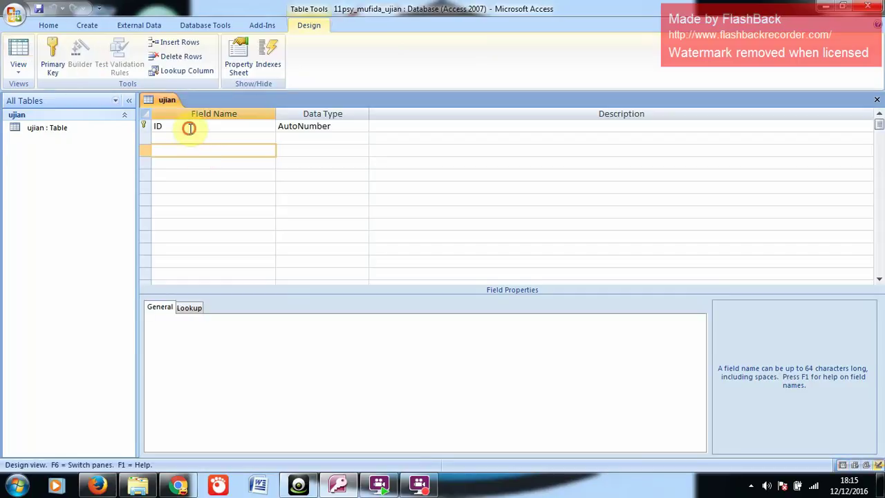
{"action": "left_click", "coordinate": [190, 127]}
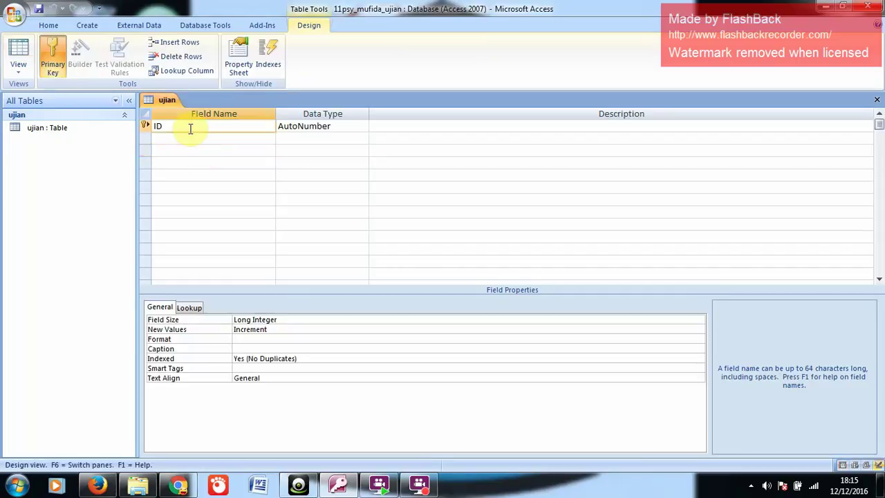
{"action": "key", "text": "BackSpace"}
{"action": "key", "text": "BackSpace"}
{"action": "type", "text": "n"}
{"action": "key", "text": "BackSpace"}
{"action": "type", "text": "nama"}
- Add the fields nkkpi, npro, nmtk and jumlah below nama in the table design
{"action": "key", "text": "Down"}
{"action": "type", "text": "n"}
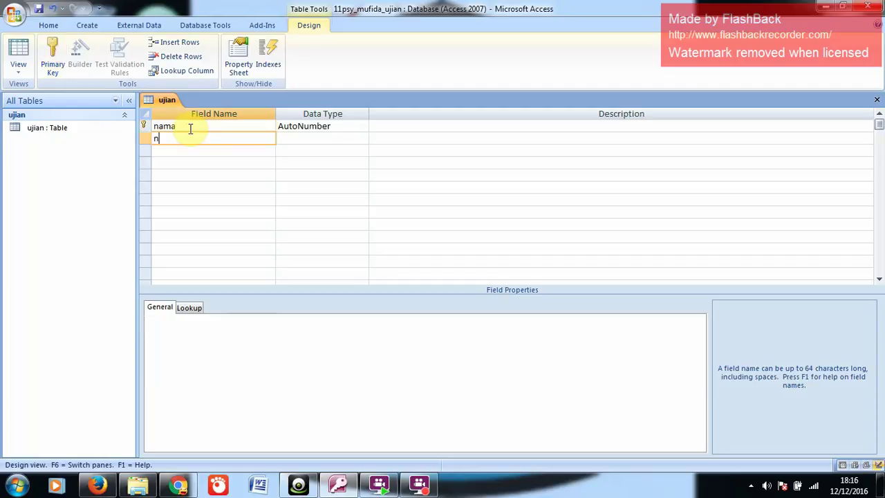
{"action": "type", "text": "kkpi"}
{"action": "key", "text": "Down"}
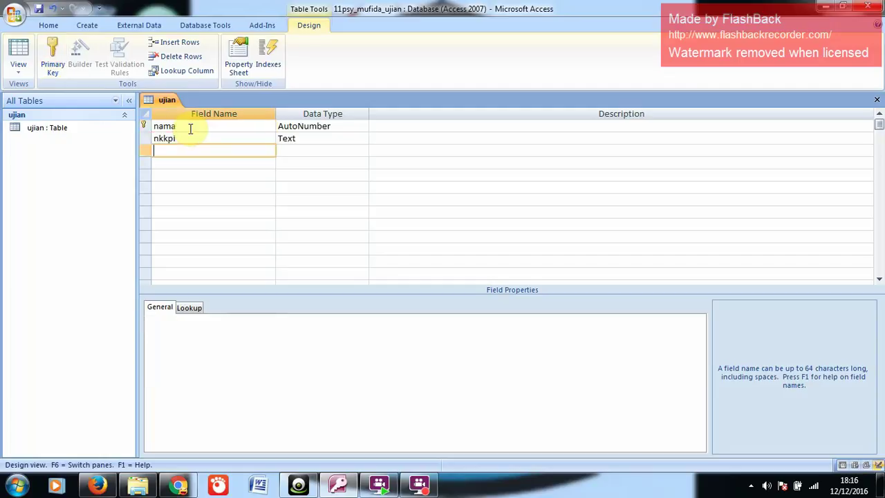
{"action": "type", "text": "npro"}
{"action": "key", "text": "Down"}
{"action": "type", "text": "nmtk"}
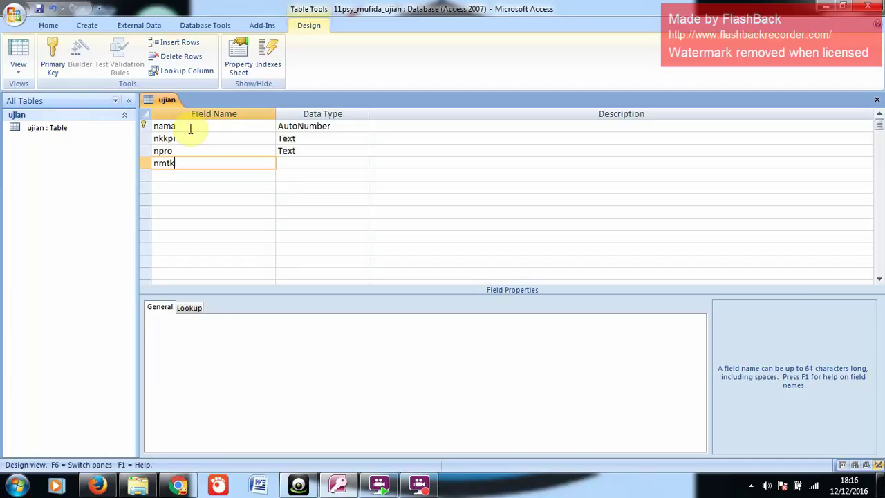
{"action": "key", "text": "Down"}
{"action": "type", "text": "jumlah"}
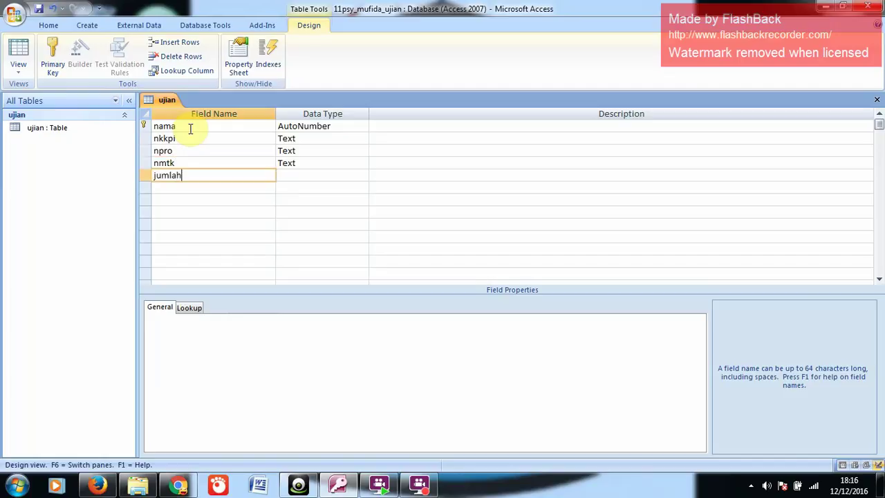
- Add the fields rata2 and keterangan below jumlah, keeping the first field's name as nama
{"action": "key", "text": "Down"}
{"action": "type", "text": "r"}
{"action": "left_click", "coordinate": [189, 128]}
{"action": "type", "text": "a2"}
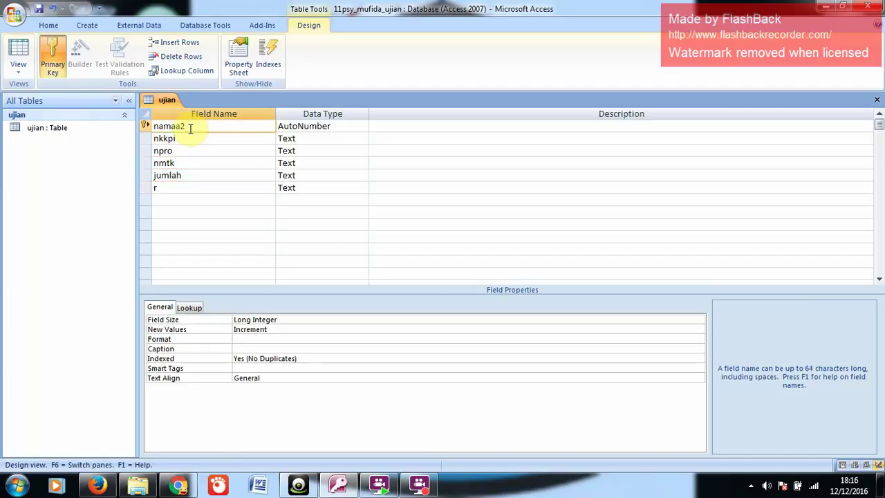
{"action": "key", "text": "BackSpace"}
{"action": "key", "text": "BackSpace"}
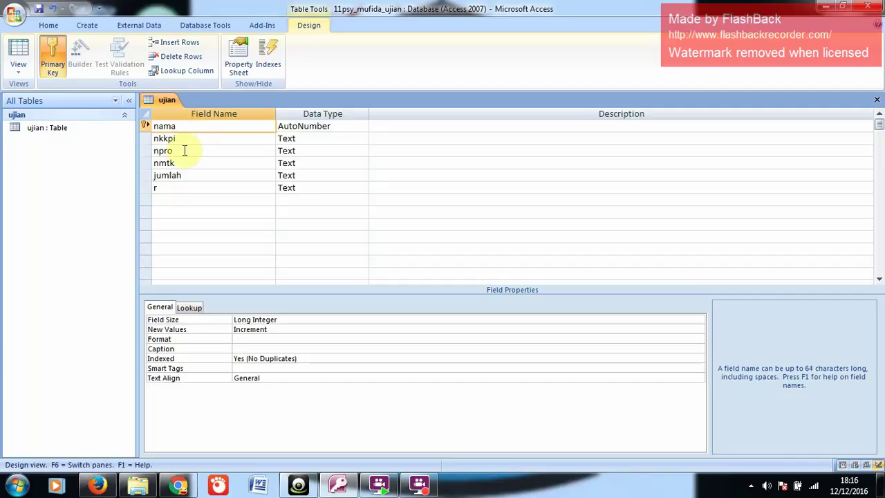
{"action": "left_click", "coordinate": [177, 184]}
{"action": "type", "text": "ata"}
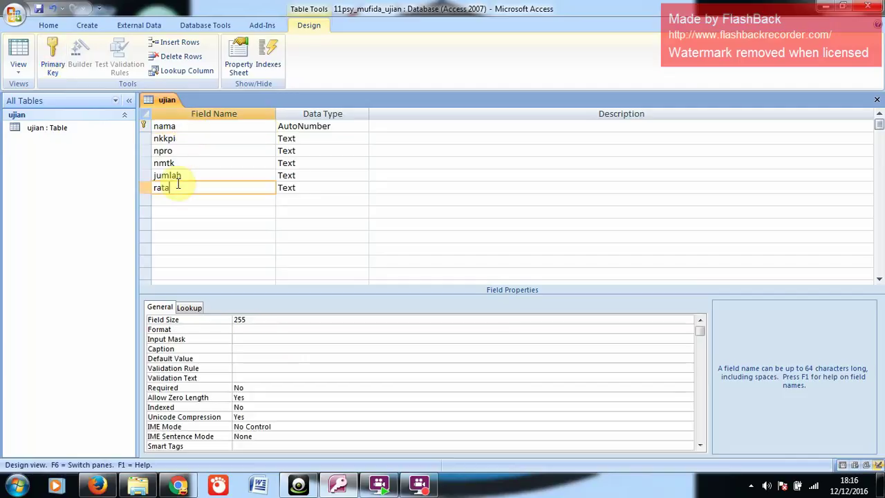
{"action": "type", "text": "2"}
{"action": "key", "text": "Down"}
{"action": "type", "text": "k"}
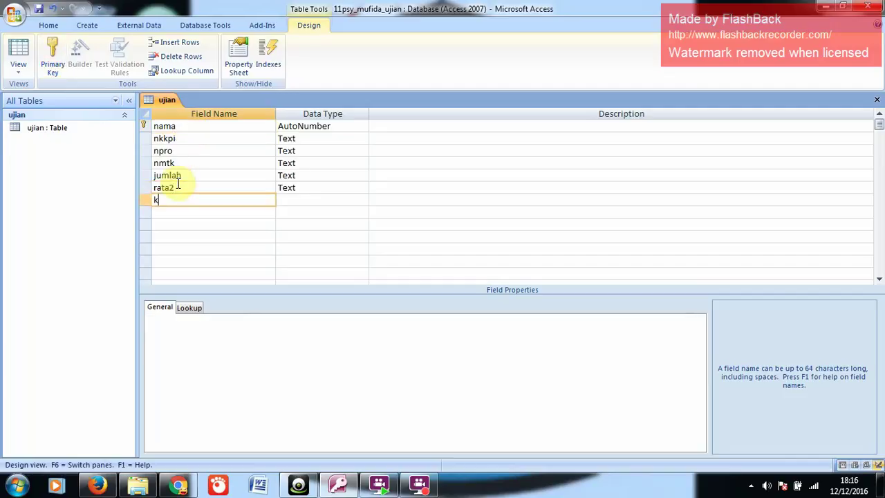
{"action": "type", "text": "eterangan"}
- Set the data type of the nama field to Text
{"action": "left_click", "coordinate": [307, 126]}
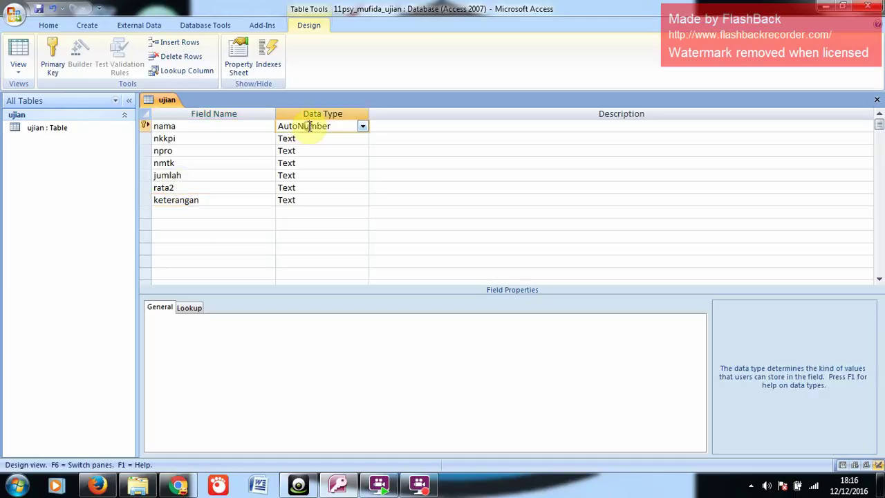
{"action": "left_click", "coordinate": [360, 126]}
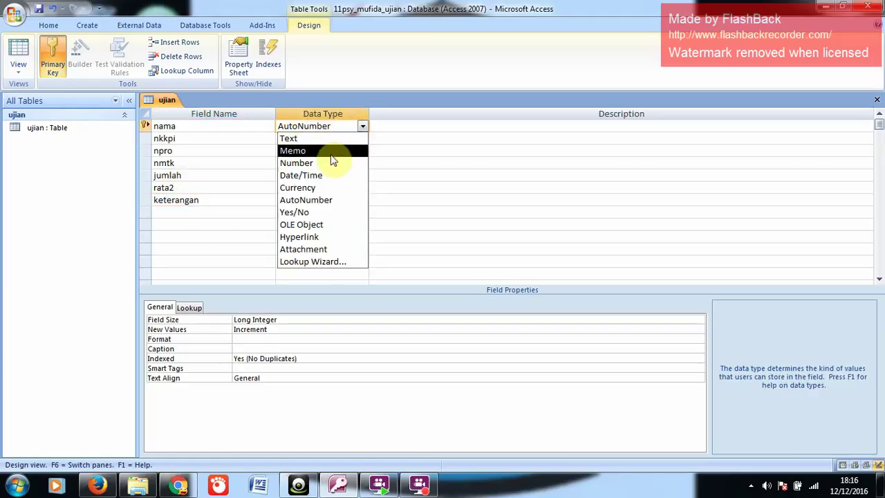
{"action": "left_click", "coordinate": [324, 140]}
- Set the data type of the score fields nkkpi, npro and nmtk to Number
{"action": "left_click", "coordinate": [332, 138]}
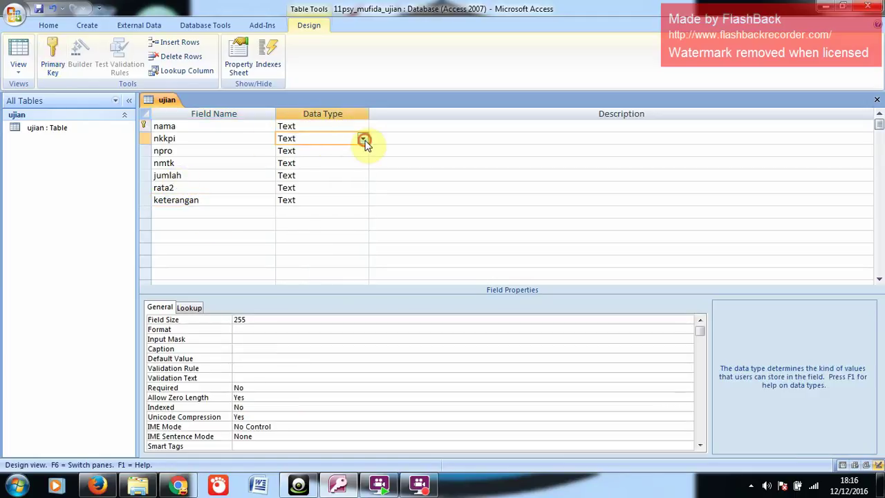
{"action": "left_click", "coordinate": [362, 138]}
{"action": "left_click", "coordinate": [350, 175]}
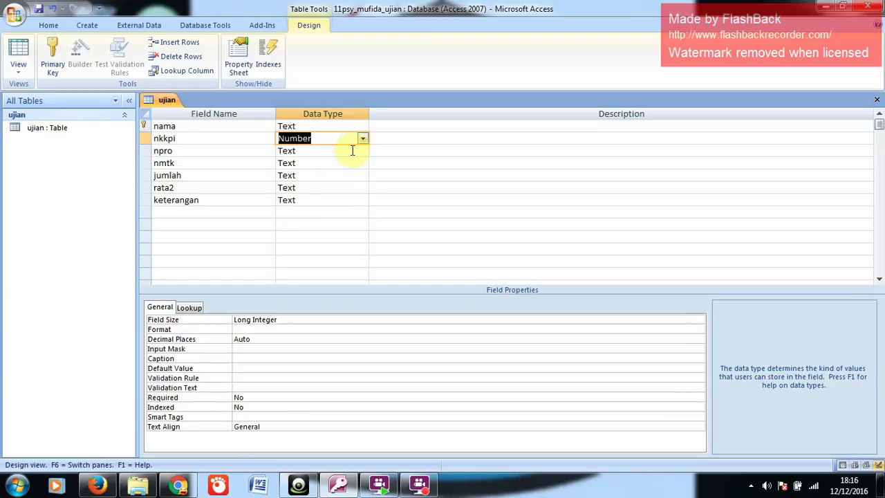
{"action": "left_click", "coordinate": [356, 152]}
{"action": "left_click", "coordinate": [362, 151]}
{"action": "left_click", "coordinate": [348, 188]}
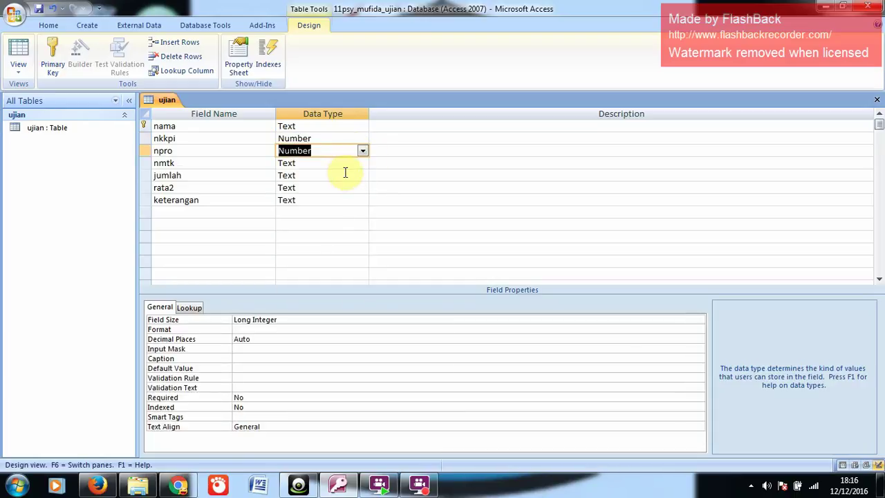
{"action": "left_click", "coordinate": [353, 166]}
{"action": "left_click", "coordinate": [362, 164]}
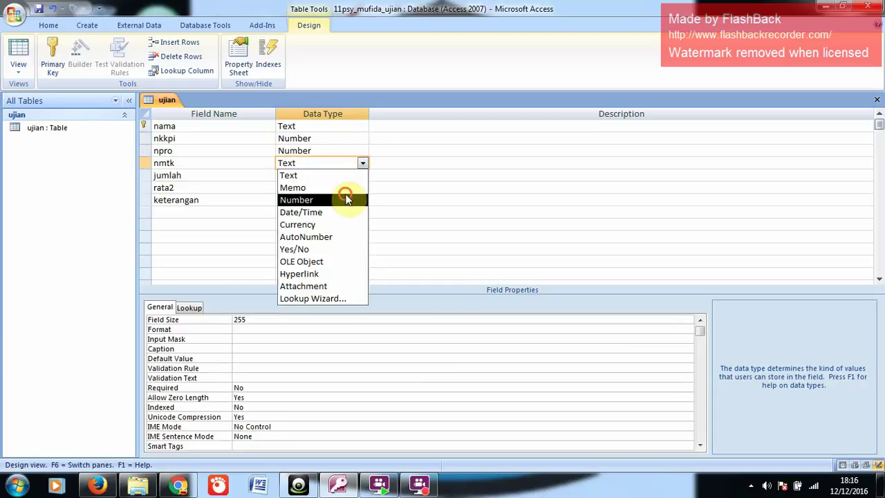
{"action": "left_click", "coordinate": [348, 198]}
- Set the data type of the jumlah and rata2 fields to Number
{"action": "left_click", "coordinate": [337, 177]}
{"action": "left_click", "coordinate": [363, 176]}
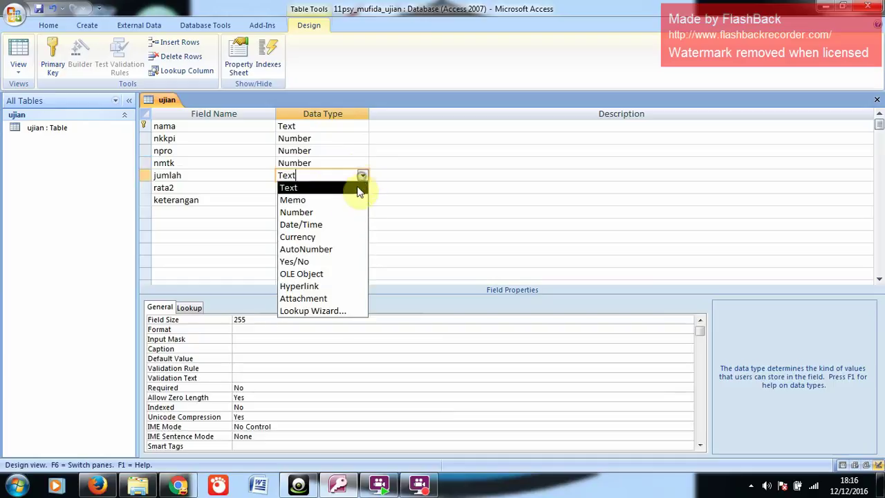
{"action": "left_click", "coordinate": [347, 213]}
{"action": "left_click", "coordinate": [336, 187]}
{"action": "left_click", "coordinate": [362, 188]}
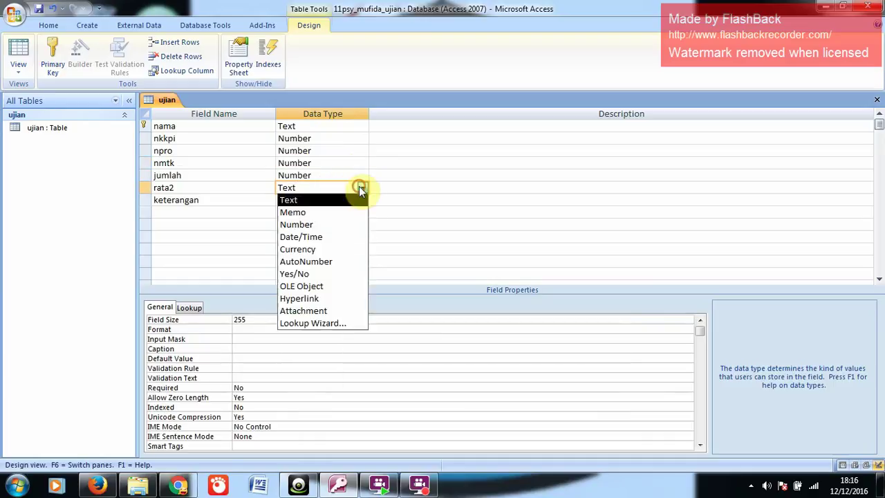
{"action": "left_click", "coordinate": [351, 225]}
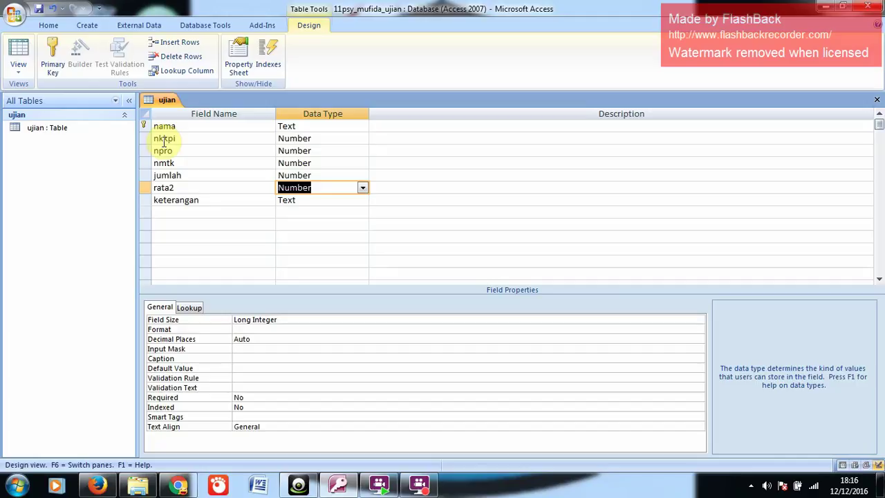
- Save the ujian table design and show the table in Datasheet View
{"action": "left_click", "coordinate": [42, 14]}
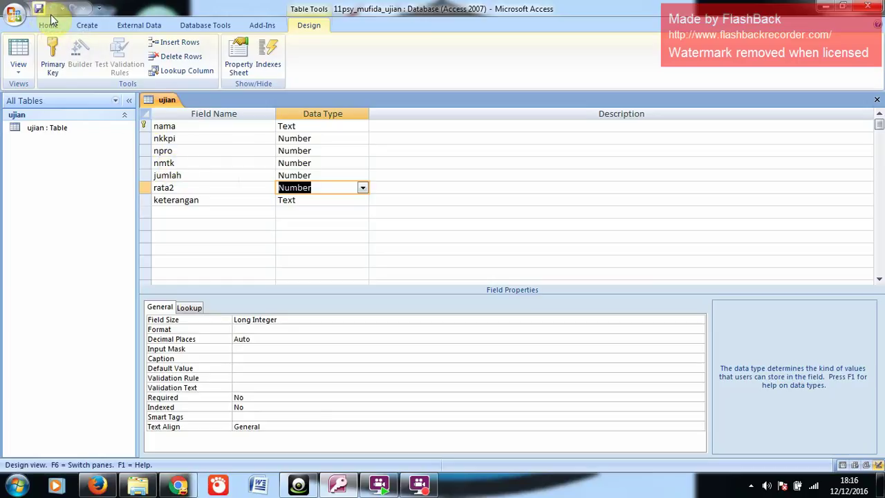
{"action": "right_click", "coordinate": [164, 99]}
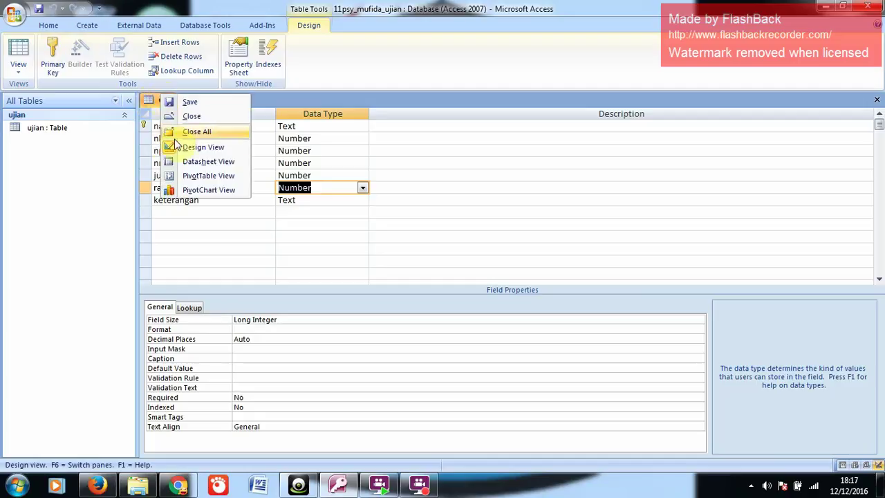
{"action": "left_click", "coordinate": [166, 161]}
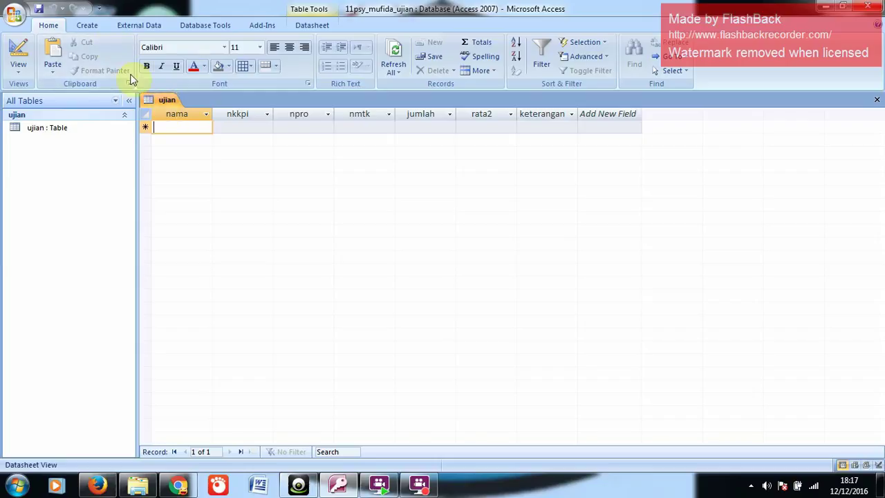
- Create a new query in Design View and add the ujian table as its source
{"action": "left_click", "coordinate": [88, 28]}
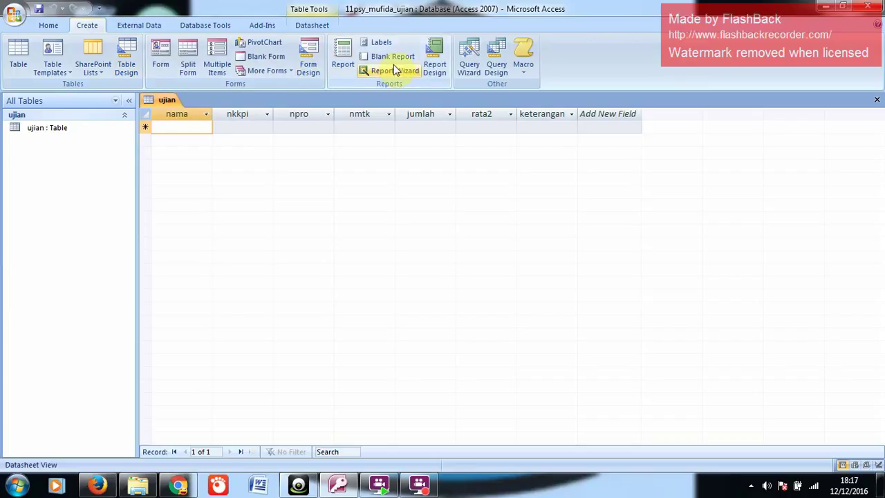
{"action": "left_click", "coordinate": [496, 67]}
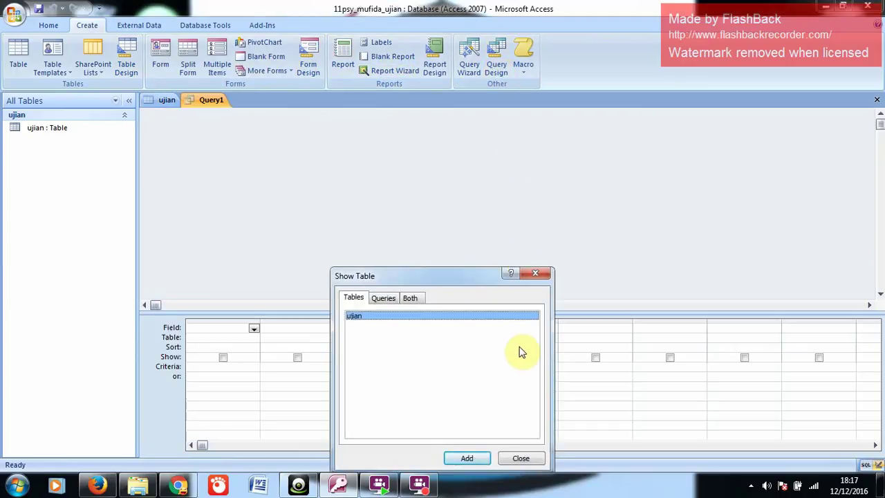
{"action": "left_click", "coordinate": [471, 457]}
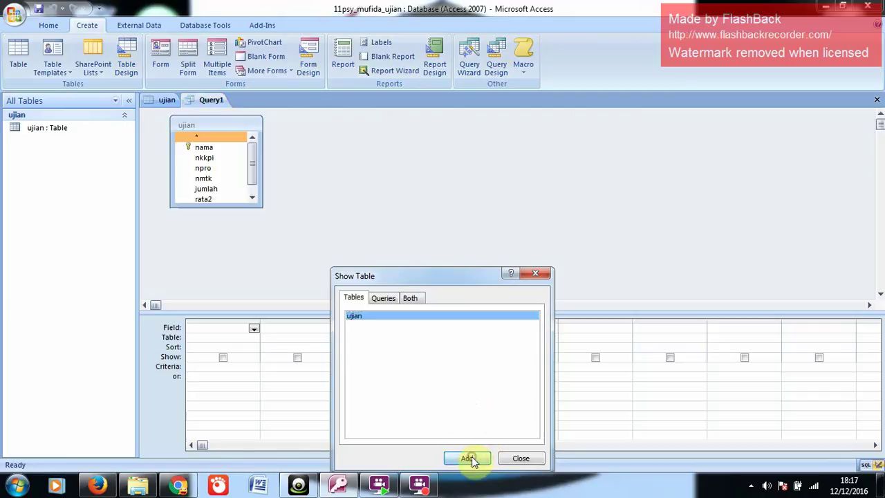
{"action": "left_click", "coordinate": [518, 457]}
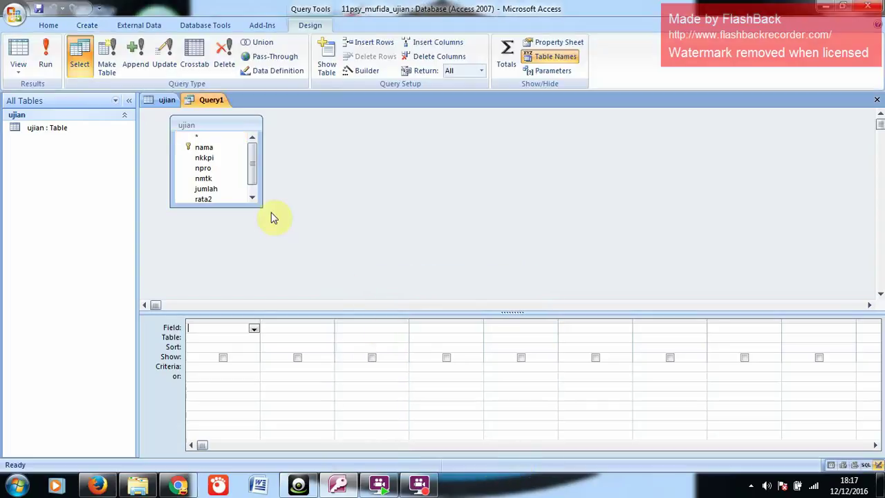
- Add the nama, nkkpi and npro fields of the ujian table to the first three query columns
{"action": "left_click", "coordinate": [218, 146]}
{"action": "double_click", "coordinate": [219, 147]}
{"action": "left_click", "coordinate": [217, 158]}
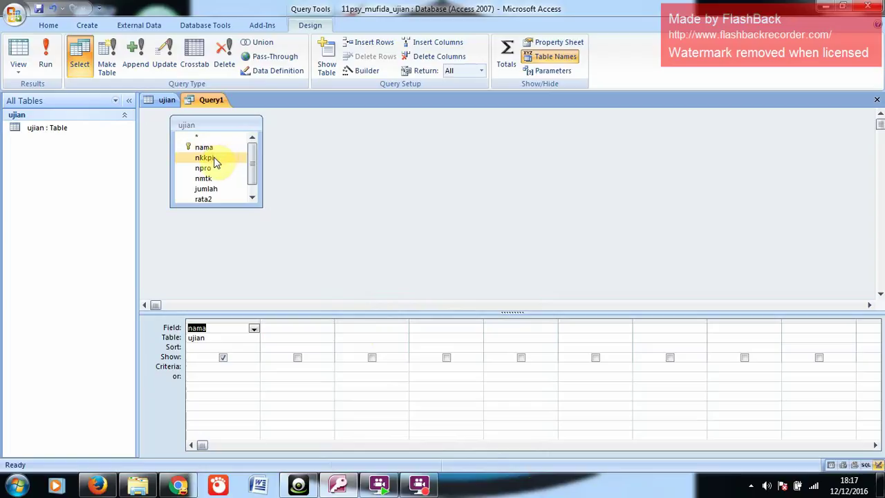
{"action": "double_click", "coordinate": [217, 157]}
{"action": "double_click", "coordinate": [217, 158]}
{"action": "left_click", "coordinate": [213, 168]}
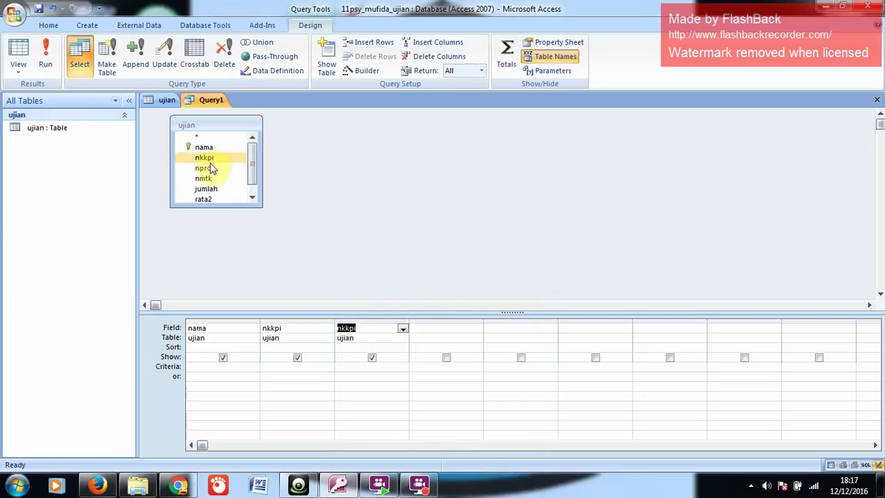
{"action": "left_click", "coordinate": [403, 329]}
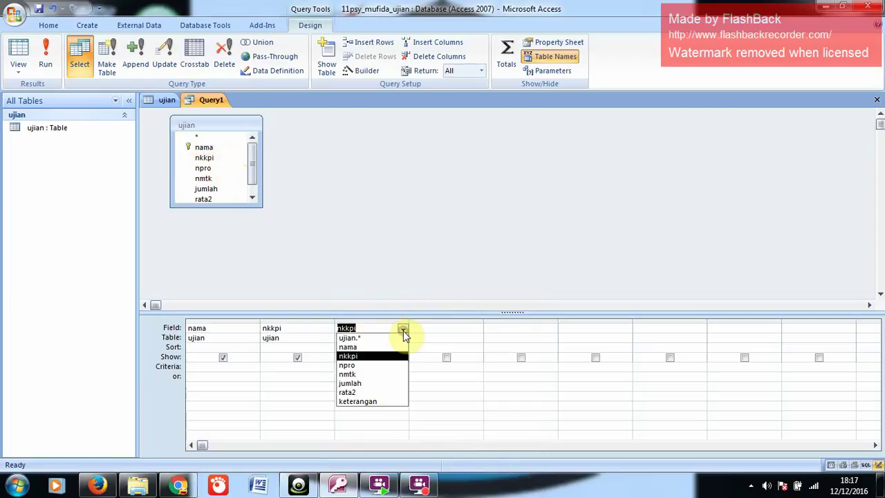
{"action": "left_click", "coordinate": [382, 367]}
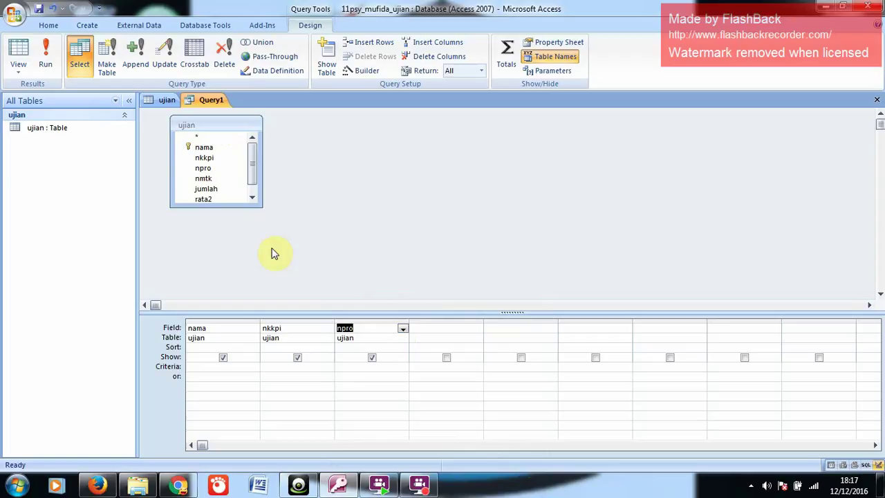
- Add the nmtk, jumlah, rata2 and keterangan fields to the following query columns
{"action": "double_click", "coordinate": [219, 180]}
{"action": "double_click", "coordinate": [220, 188]}
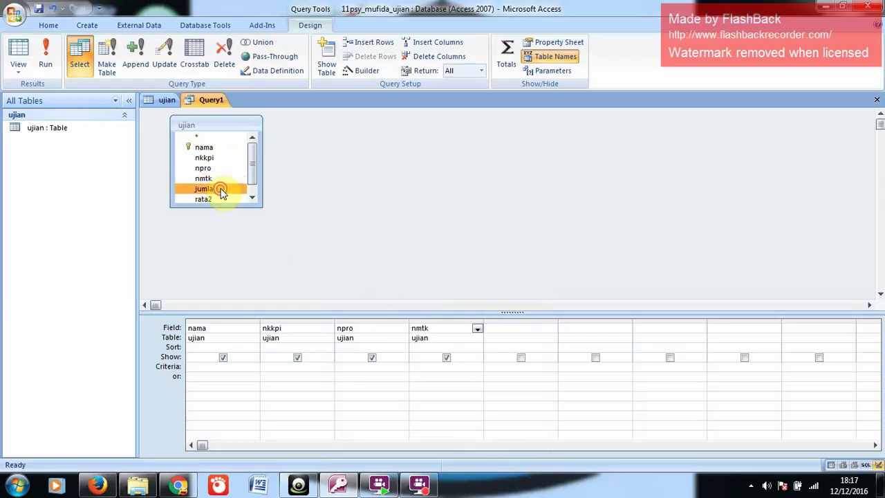
{"action": "double_click", "coordinate": [222, 199]}
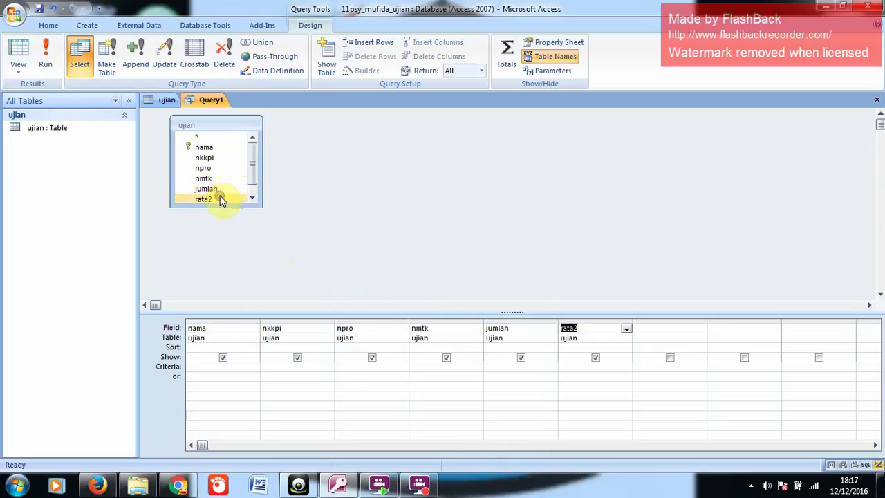
{"action": "scroll", "coordinate": [255, 182], "scroll_direction": "down", "scroll_amount": 1}
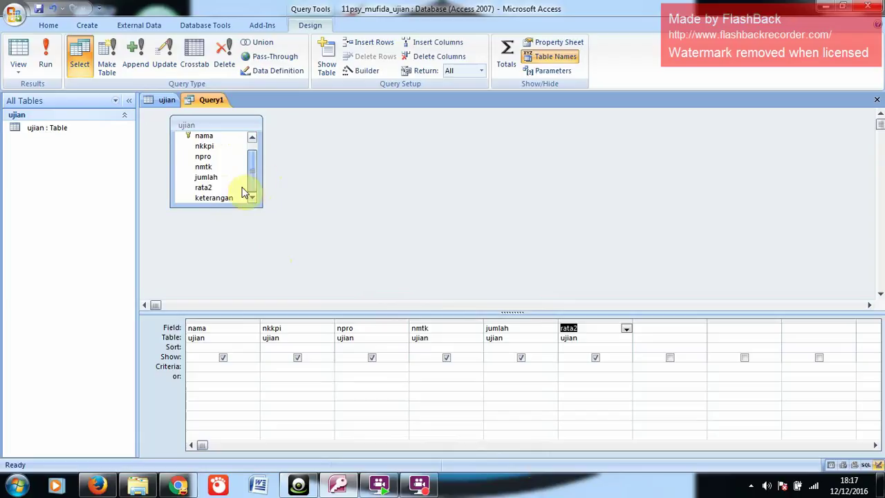
{"action": "double_click", "coordinate": [230, 197]}
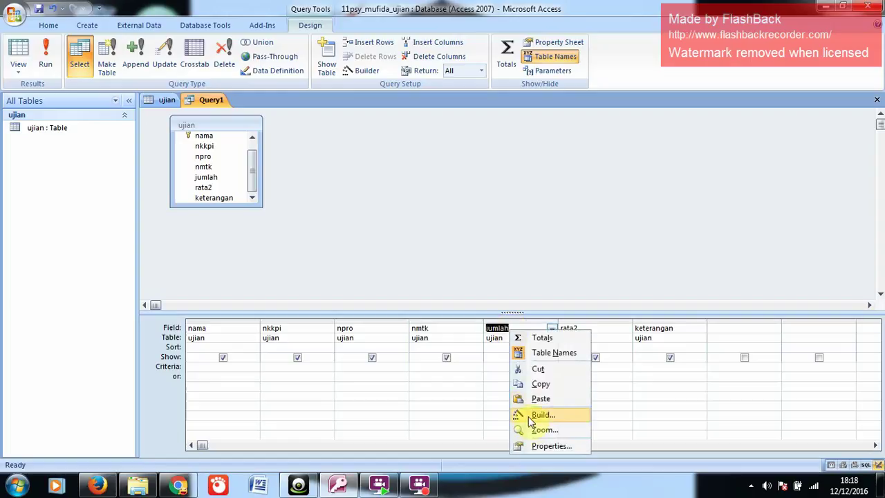
- Build the expression jumlah: [nkkpi]+[npro]+[nmtk] for the jumlah column
{"action": "left_click", "coordinate": [527, 415]}
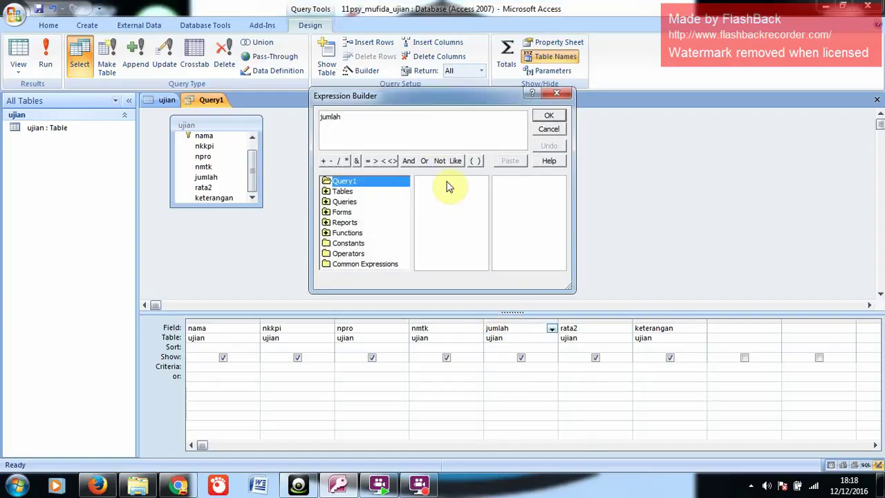
{"action": "left_click", "coordinate": [434, 143]}
{"action": "type", "text": ": [nkkpi] +[npro]"}
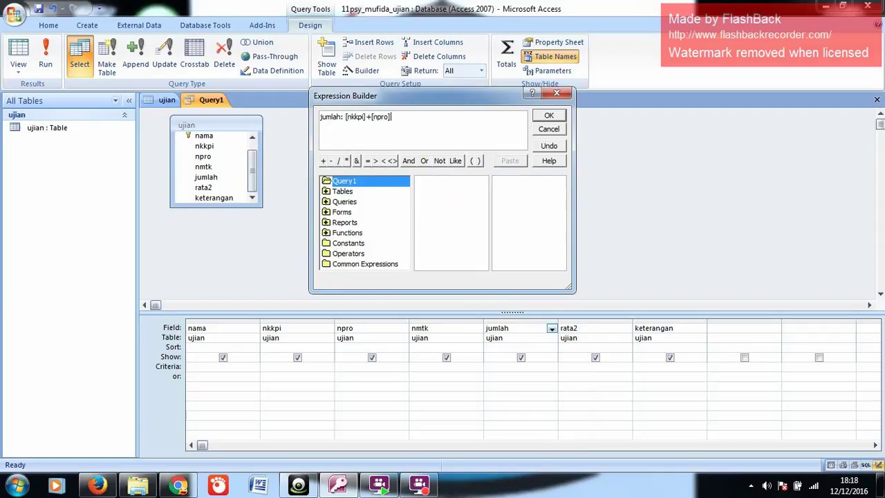
{"action": "type", "text": " +[nmtk]"}
{"action": "left_click", "coordinate": [551, 117]}
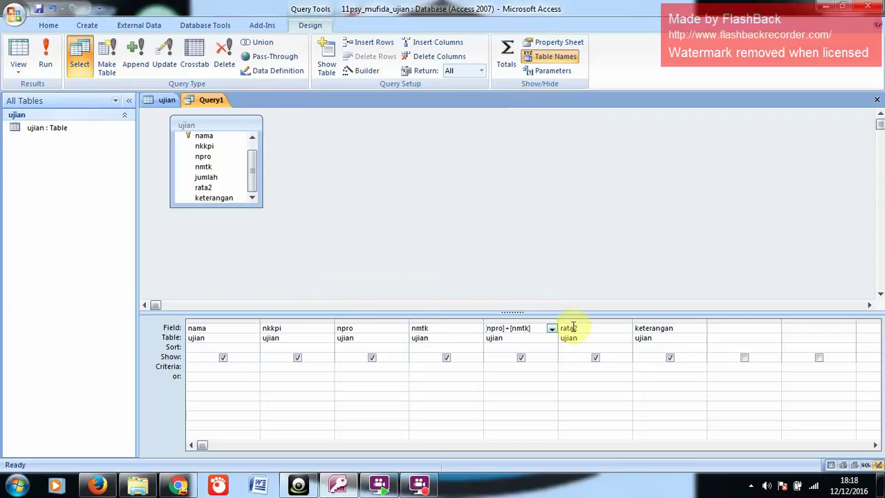
- Build the expression rata2: [jumlah]/3 for the rata2 column
{"action": "right_click", "coordinate": [573, 328]}
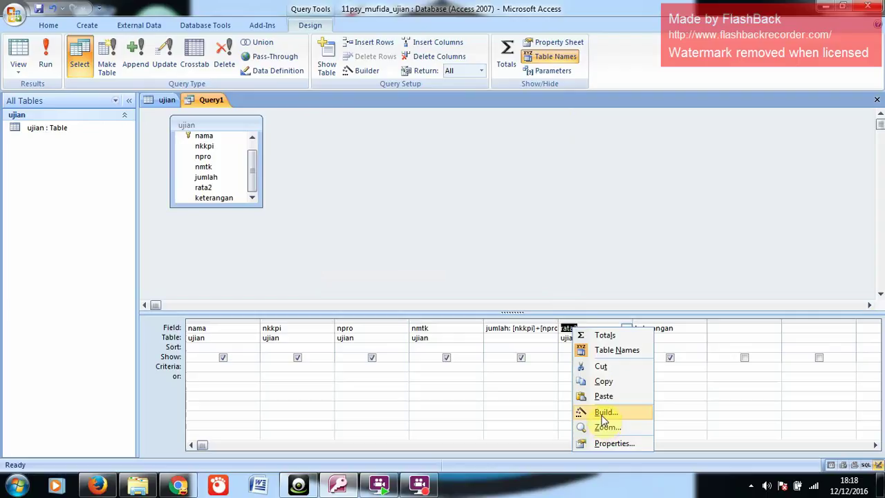
{"action": "left_click", "coordinate": [602, 413]}
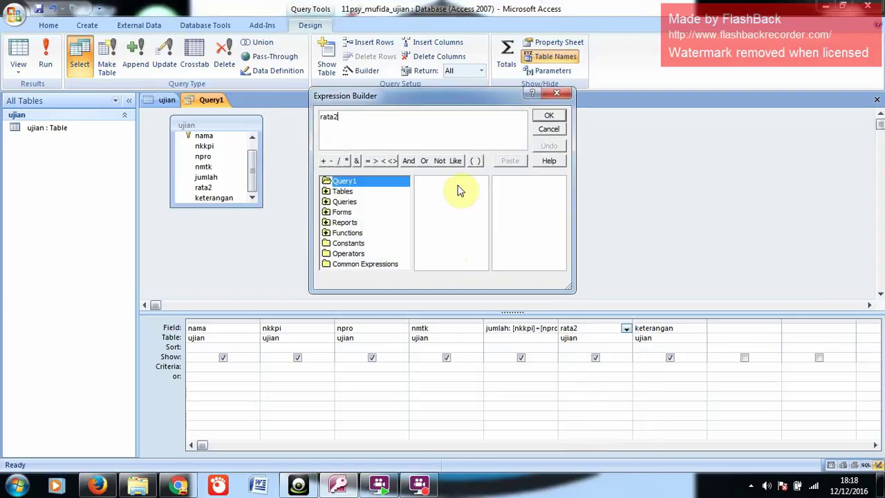
{"action": "type", "text": ": [jumlah"}
{"action": "left_click", "coordinate": [458, 188]}
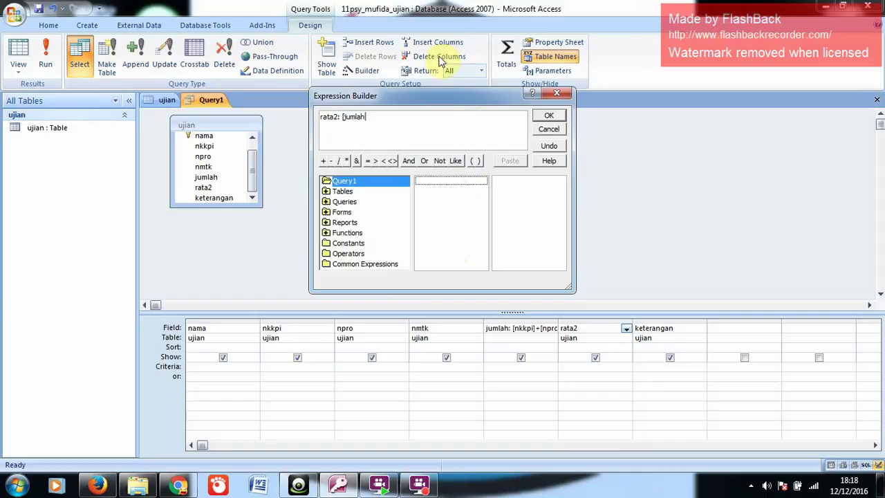
{"action": "left_click", "coordinate": [427, 119]}
{"action": "type", "text": "]/"}
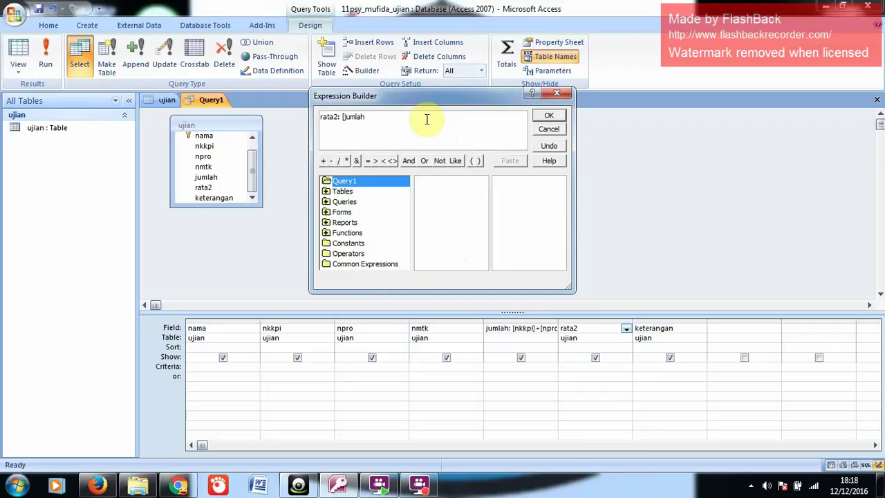
{"action": "type", "text": "3"}
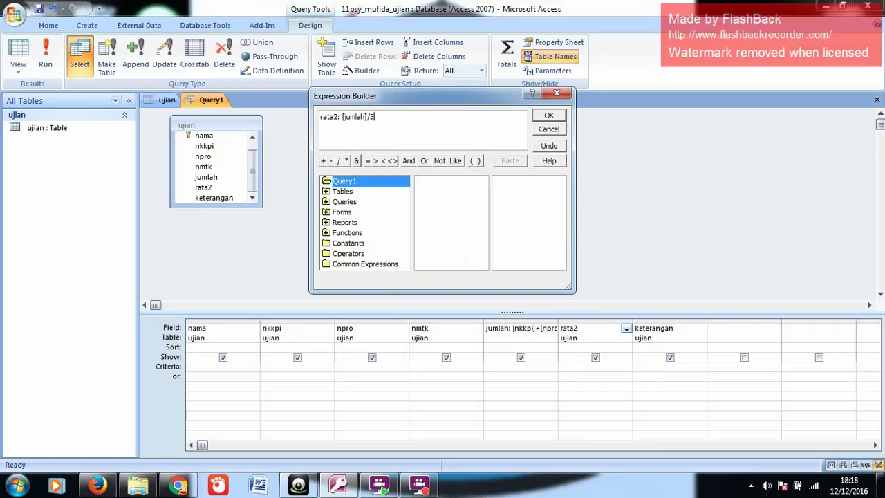
{"action": "left_click", "coordinate": [546, 116]}
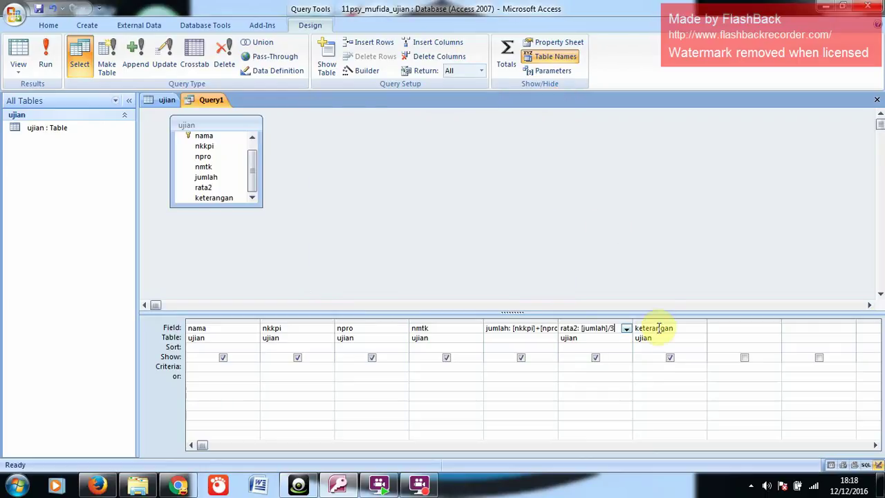
- Build the expression keterangan: iif([rata2]>77,"lulus","tidak lulus") for the keterangan column
{"action": "right_click", "coordinate": [657, 328]}
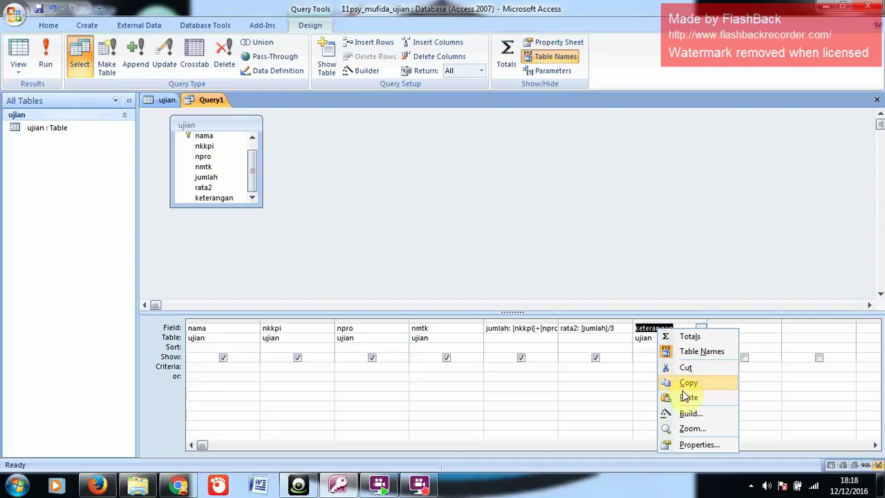
{"action": "left_click", "coordinate": [689, 413]}
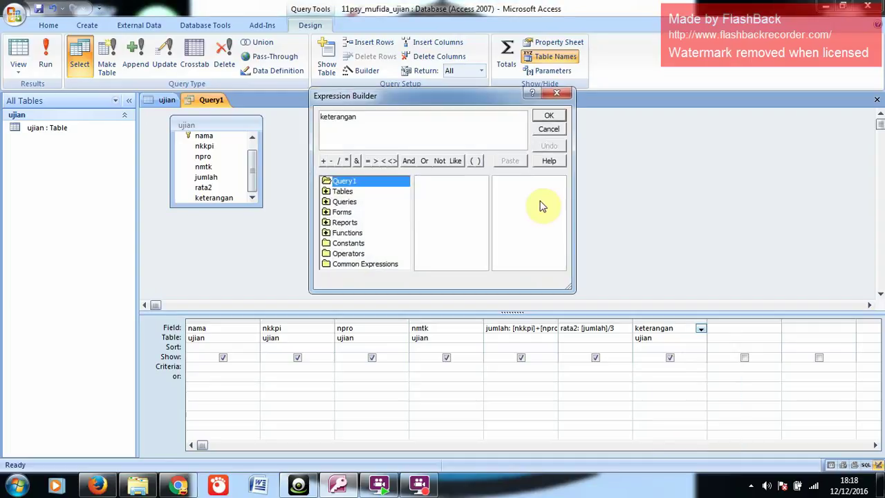
{"action": "type", "text": ":"}
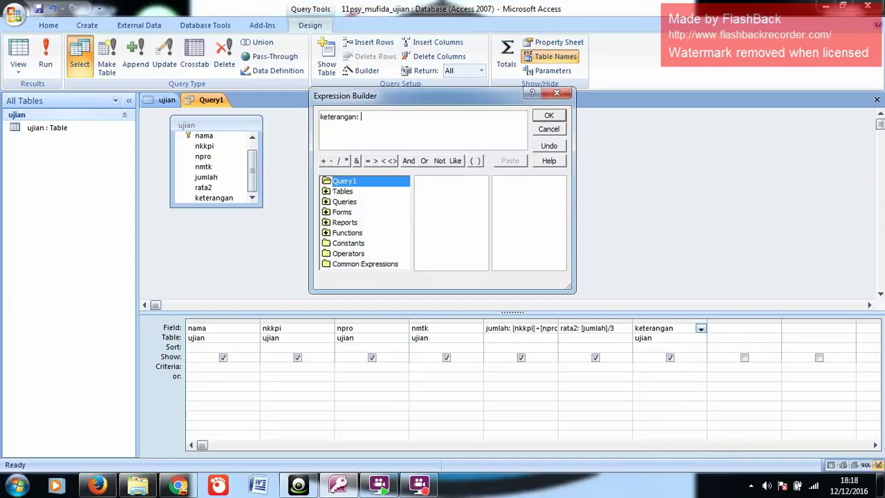
{"action": "type", "text": " iif([rata2] >77,\"lulus\",\"tidak lu"}
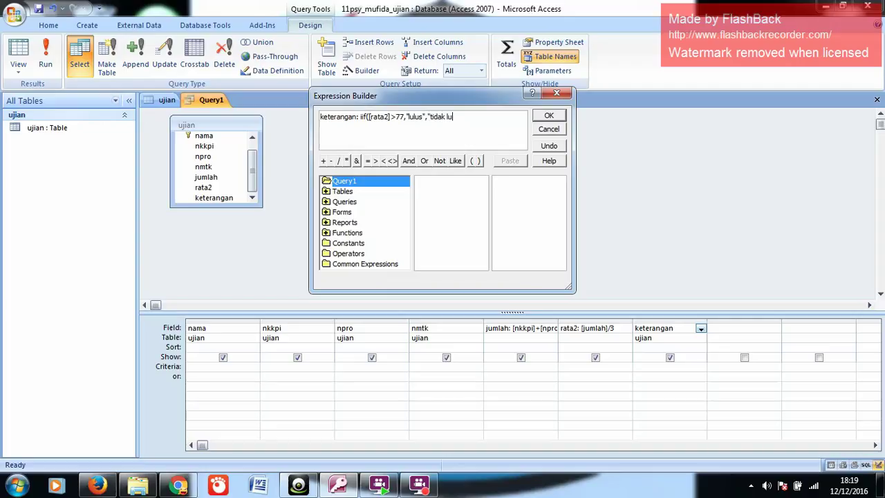
{"action": "type", "text": "lus\")"}
{"action": "left_click", "coordinate": [549, 117]}
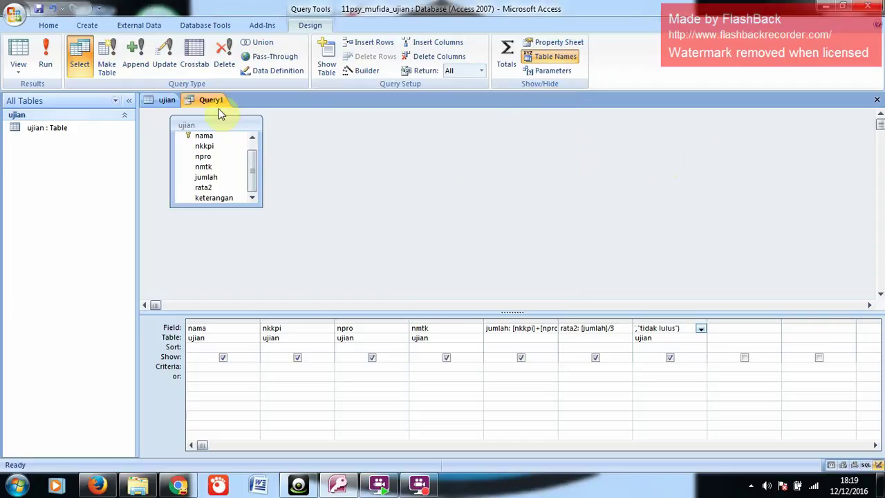
- Try to save the query under the name ujian psy
{"action": "left_click", "coordinate": [38, 8]}
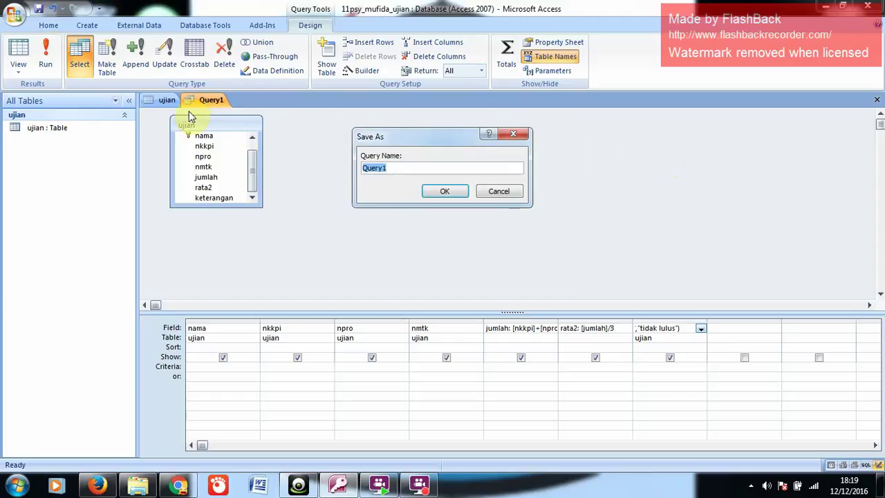
{"action": "type", "text": "ju"}
{"action": "key", "text": "BackSpace"}
{"action": "key", "text": "BackSpace"}
{"action": "type", "text": "ujian psy"}
{"action": "left_click", "coordinate": [463, 194]}
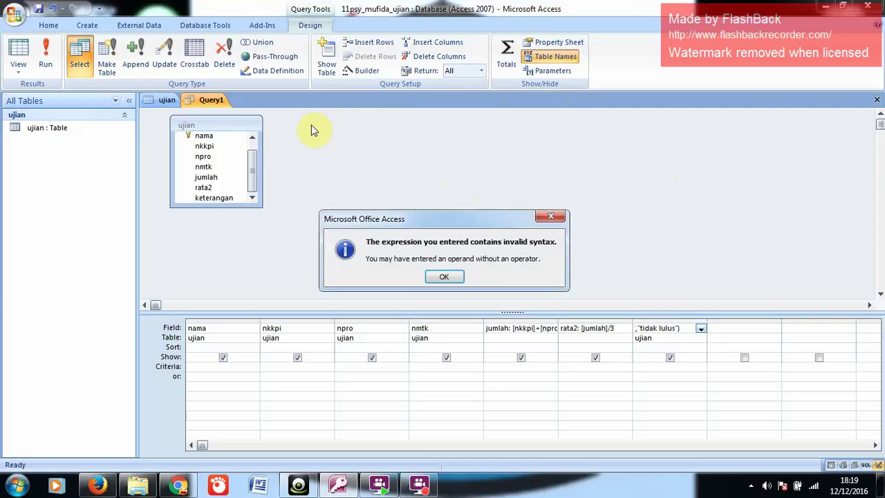
{"action": "left_click", "coordinate": [445, 279]}
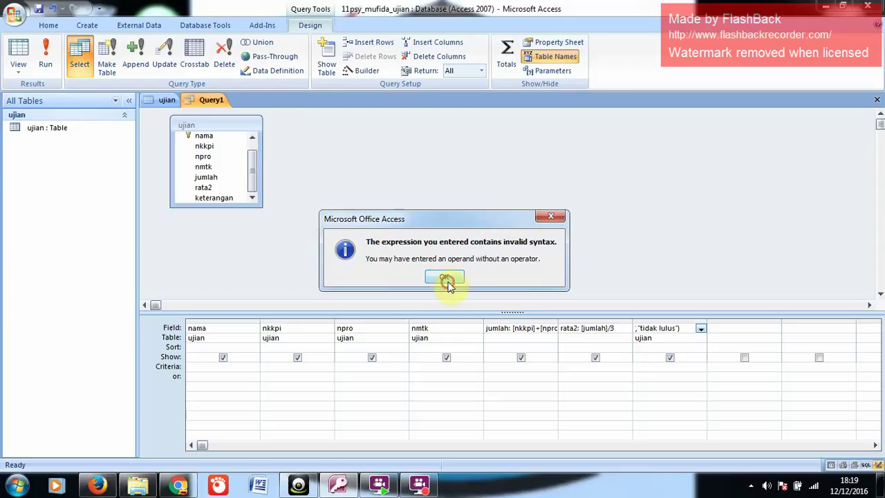
- Replace the commas in the keterangan column's iif expression with semicolons
{"action": "right_click", "coordinate": [660, 333]}
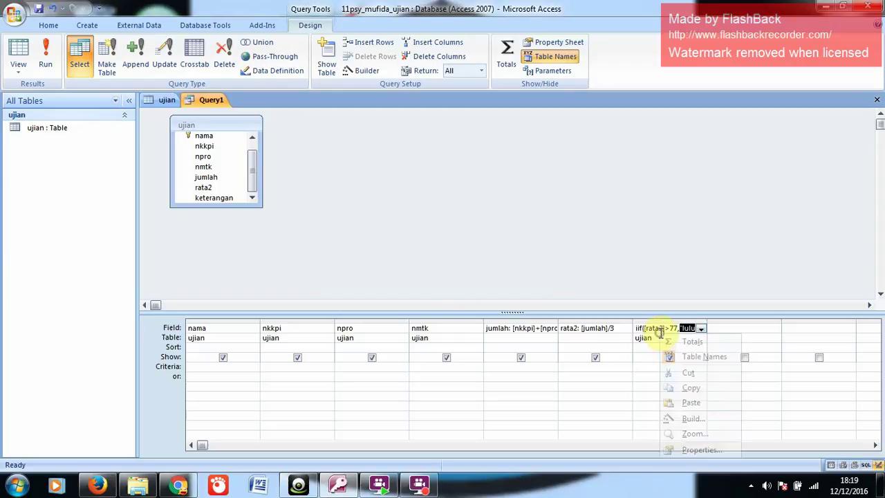
{"action": "left_click", "coordinate": [703, 419]}
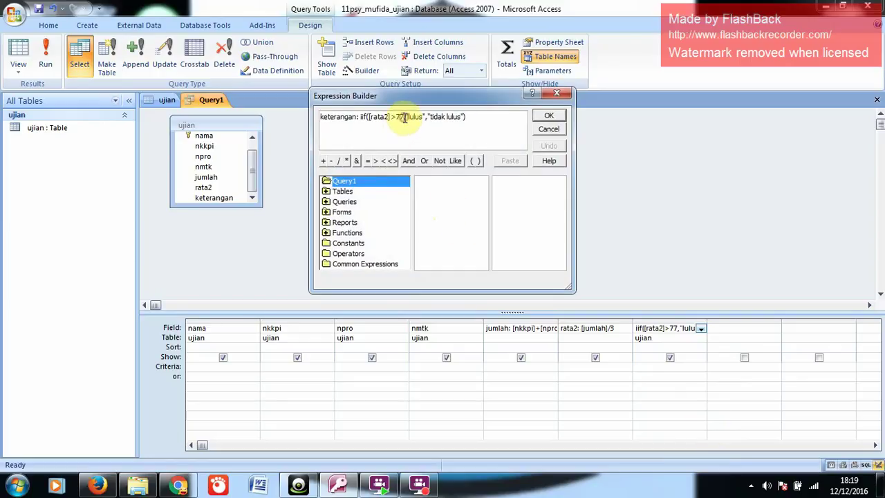
{"action": "left_click", "coordinate": [405, 117]}
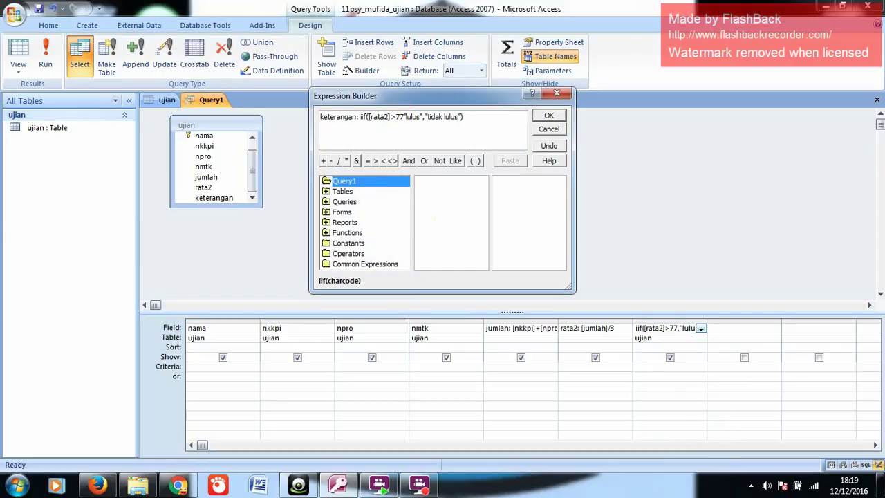
{"action": "key", "text": "BackSpace"}
{"action": "type", "text": ";"}
{"action": "key", "text": "BackSpace"}
{"action": "type", "text": ";"}
{"action": "key", "text": "BackSpace"}
{"action": "type", "text": ";"}
{"action": "left_click", "coordinate": [546, 119]}
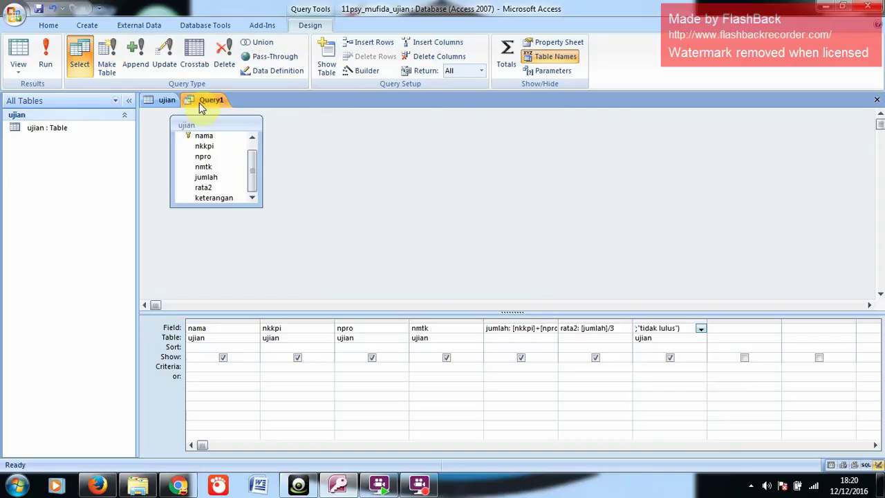
- Save the query as ujian psy and show it in Datasheet View
{"action": "left_click", "coordinate": [41, 8]}
{"action": "type", "text": "ju"}
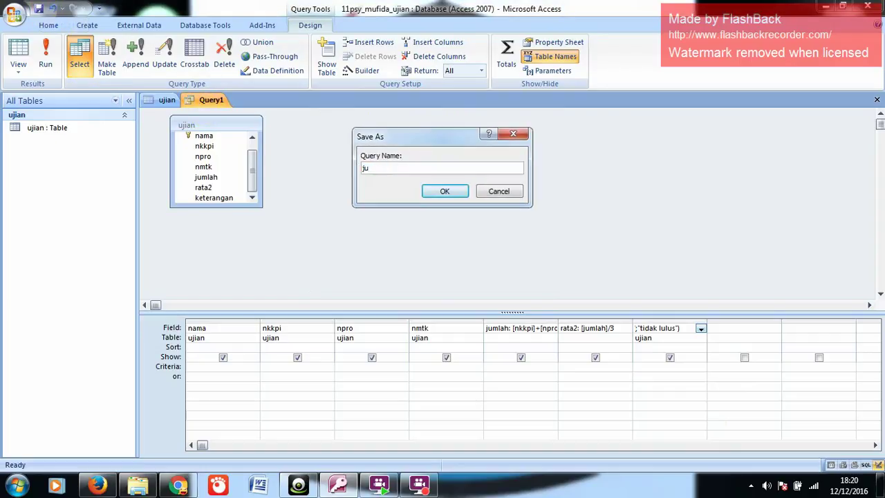
{"action": "key", "text": "BackSpace"}
{"action": "key", "text": "BackSpace"}
{"action": "type", "text": "ujian pst"}
{"action": "key", "text": "BackSpace"}
{"action": "type", "text": "y"}
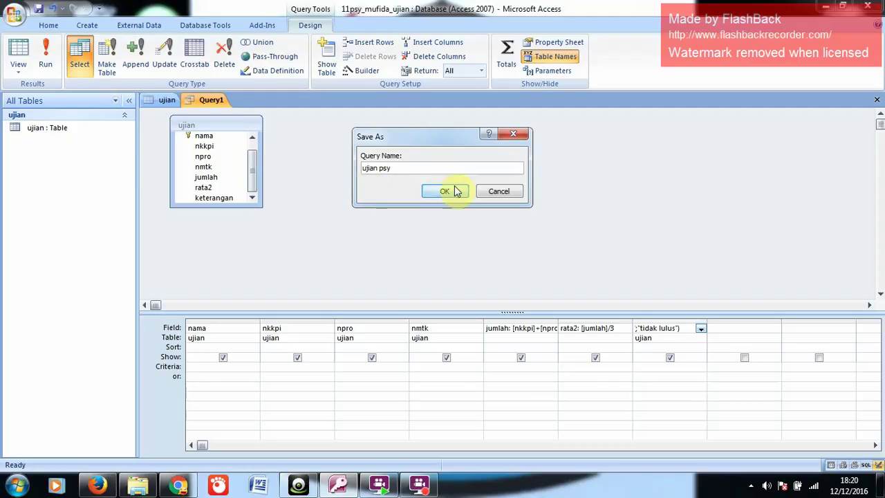
{"action": "left_click", "coordinate": [455, 191]}
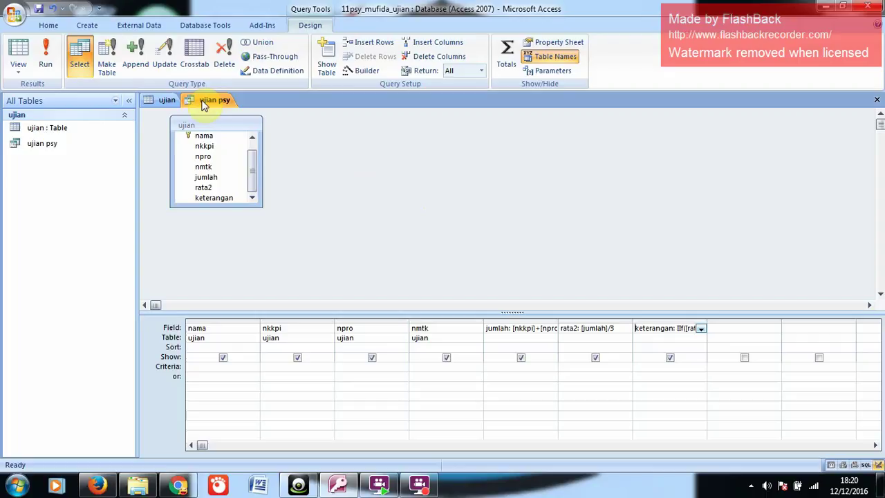
{"action": "right_click", "coordinate": [204, 102]}
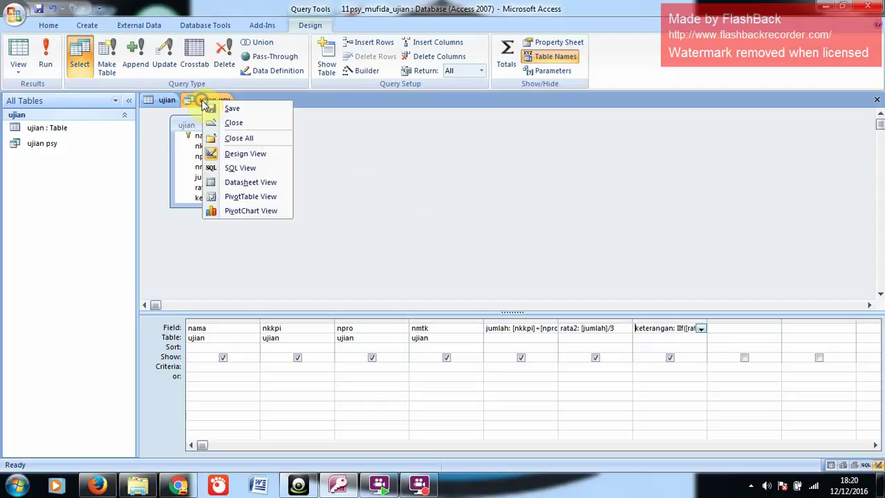
{"action": "left_click", "coordinate": [245, 182]}
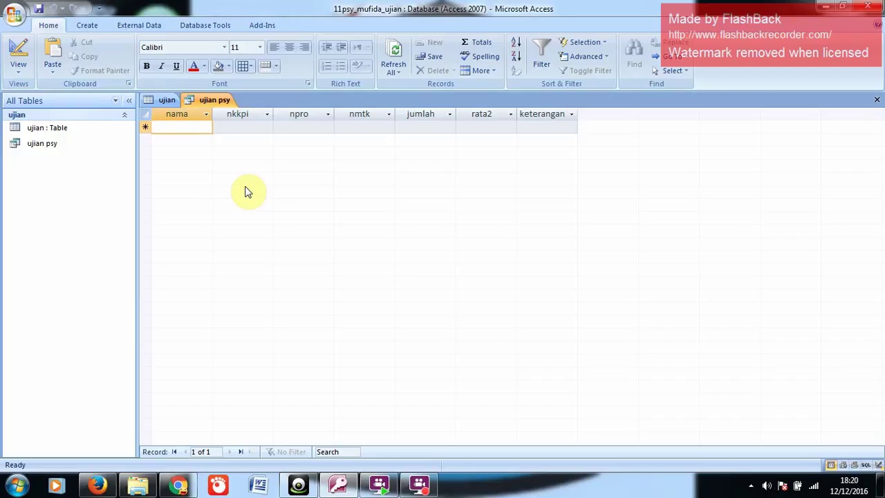
- Create a form titled ujian psy with the Form Wizard, using all fields of the ujian psy query and the Office style
{"action": "left_click", "coordinate": [89, 27]}
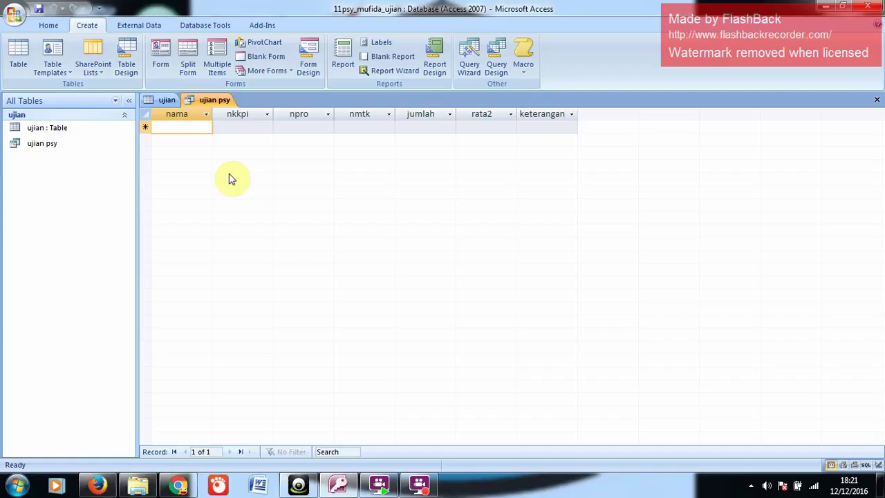
{"action": "left_click", "coordinate": [286, 76]}
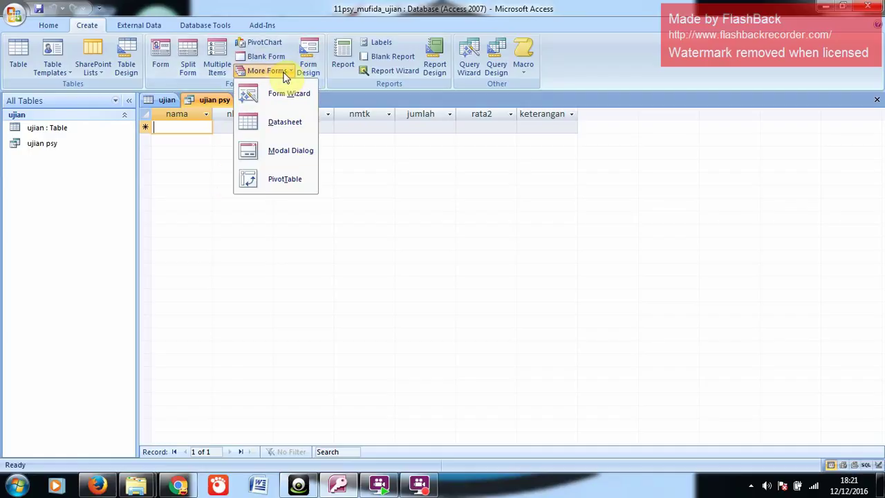
{"action": "left_click", "coordinate": [287, 93]}
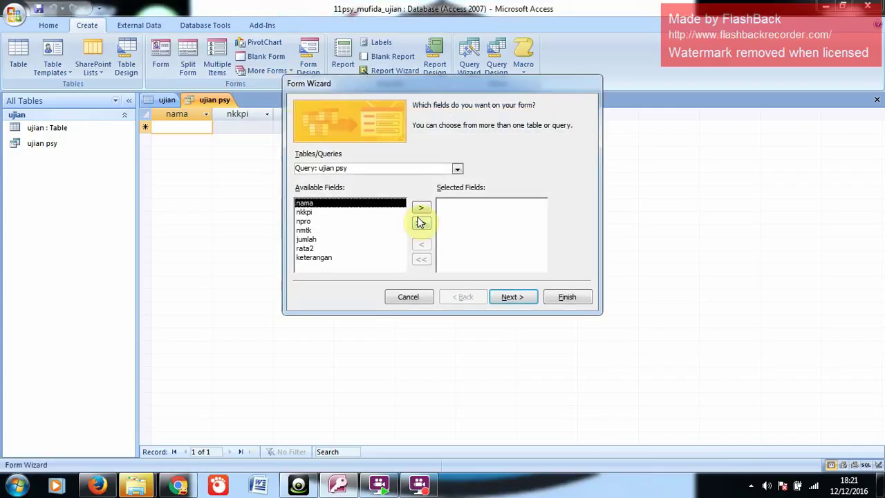
{"action": "left_click", "coordinate": [421, 222]}
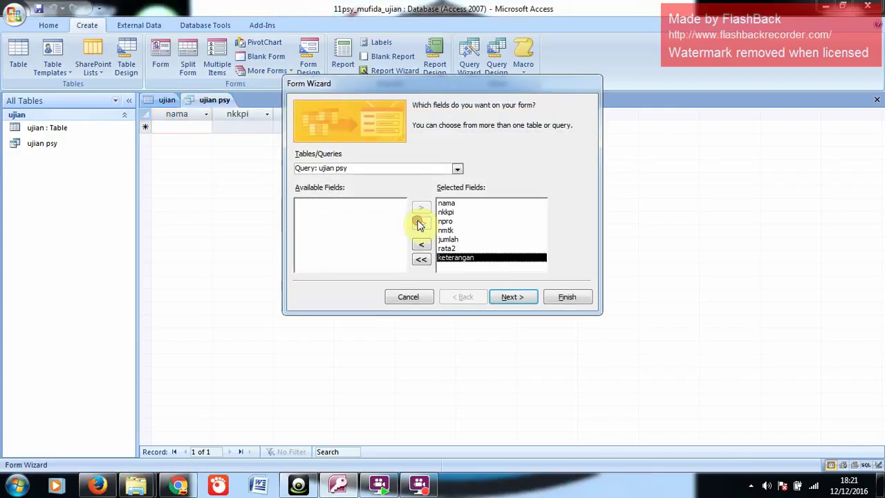
{"action": "left_click", "coordinate": [504, 298]}
{"action": "left_click", "coordinate": [504, 298]}
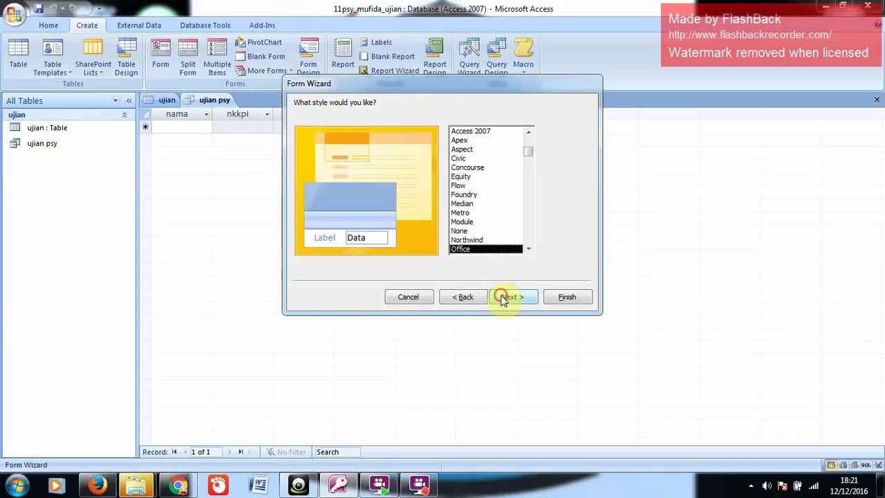
{"action": "left_click", "coordinate": [504, 298]}
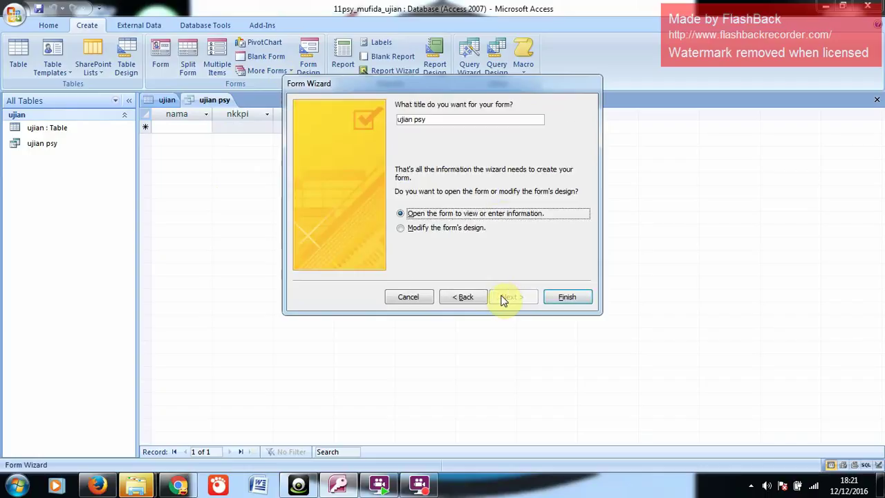
{"action": "left_click", "coordinate": [562, 298]}
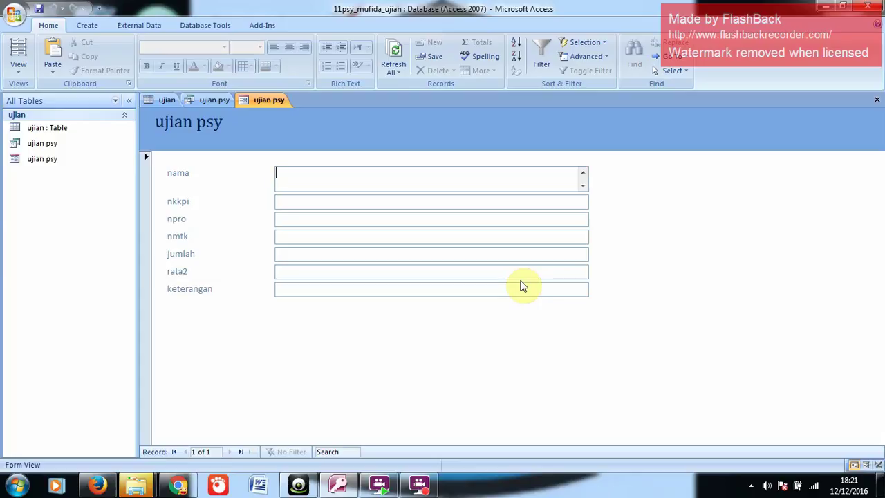
- Enter a record with the student's name, nkkpi 90, npro 87 and nmtk 90 in the form, and save it
{"action": "type", "text": "nafra"}
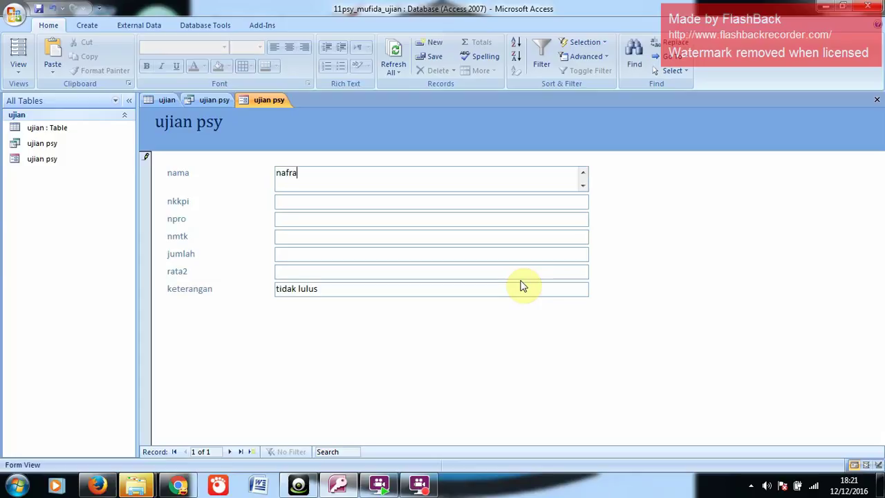
{"action": "key", "text": "Tab"}
{"action": "type", "text": "90"}
{"action": "key", "text": "Tab"}
{"action": "type", "text": "87"}
{"action": "key", "text": "Tab"}
{"action": "type", "text": "90"}
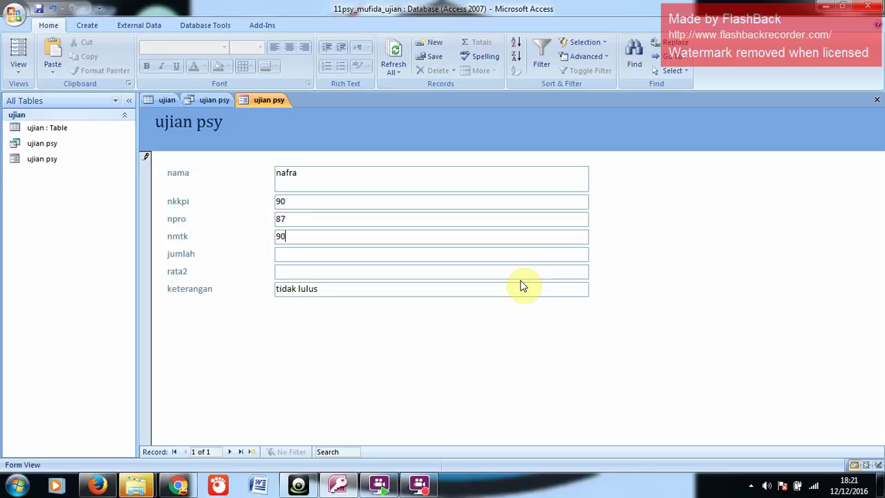
{"action": "key", "text": "Tab"}
{"action": "key", "text": "Tab"}
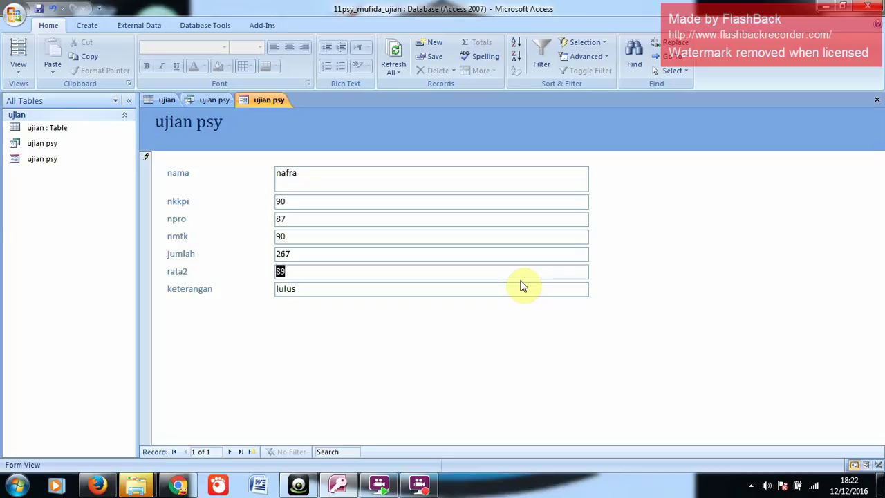
{"action": "left_click", "coordinate": [39, 9]}
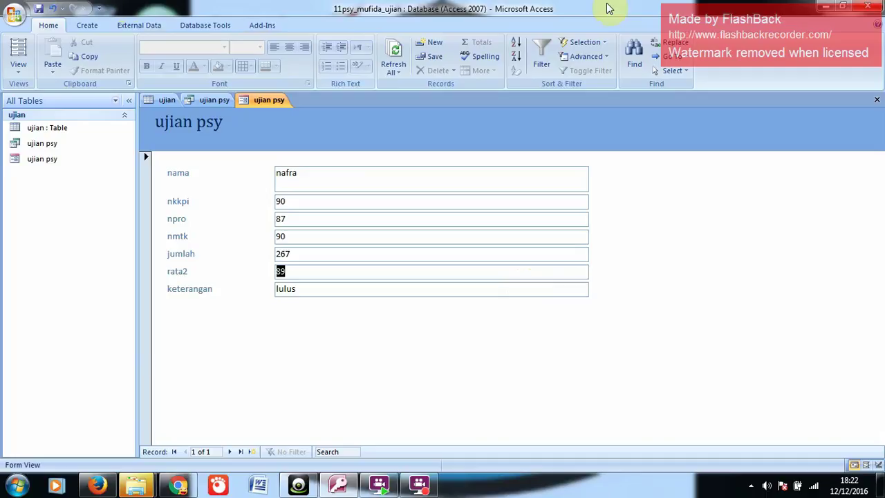
{"action": "left_click", "coordinate": [828, 8]}
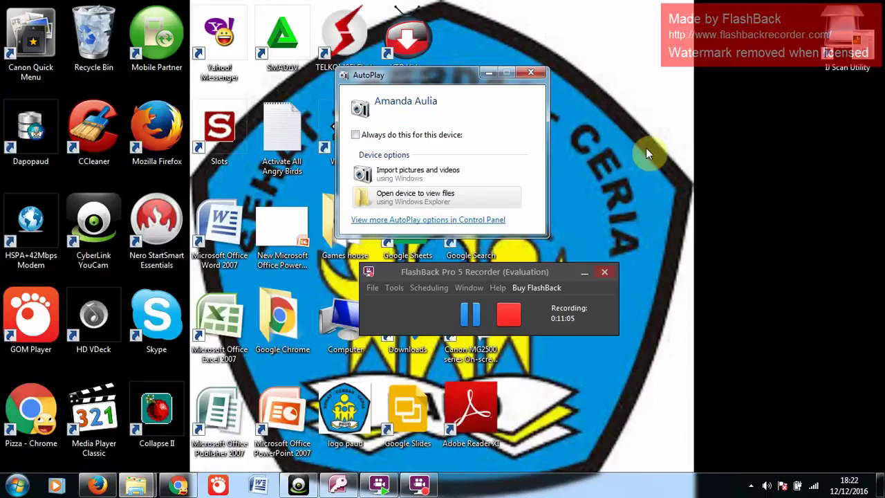
{"action": "left_click", "coordinate": [490, 72]}
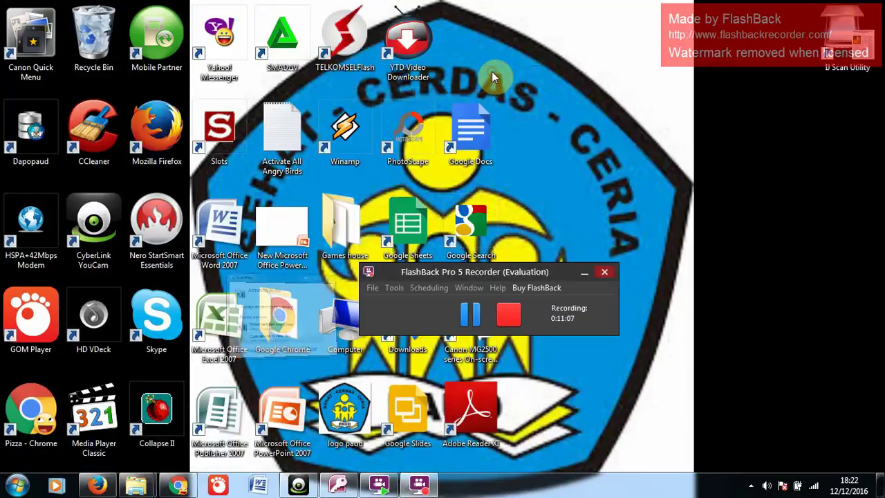